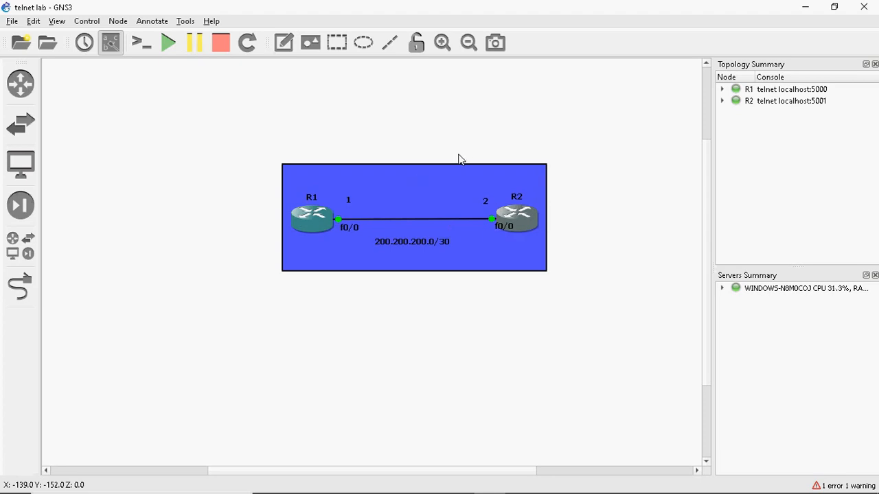
Start a capture on the R1–R2 link, launch Wireshark, then minimize it to return to the topology
right_click(409, 220)
click(443, 231)
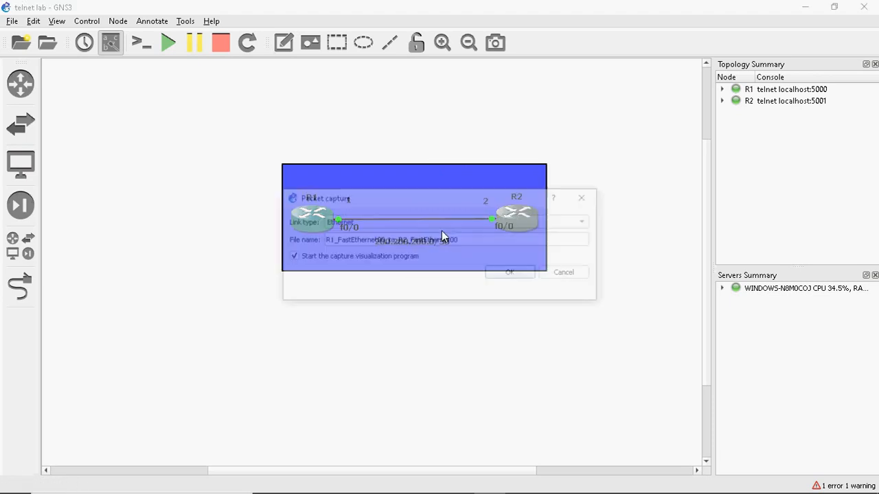
click(513, 276)
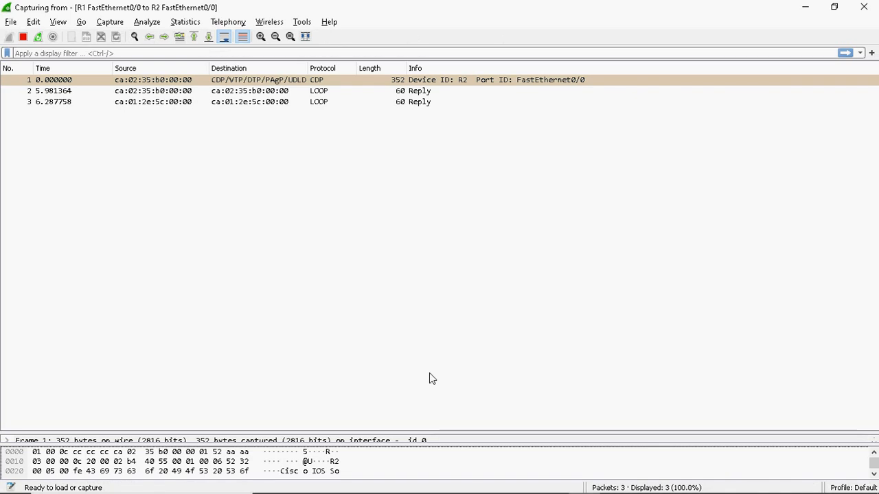
click(806, 7)
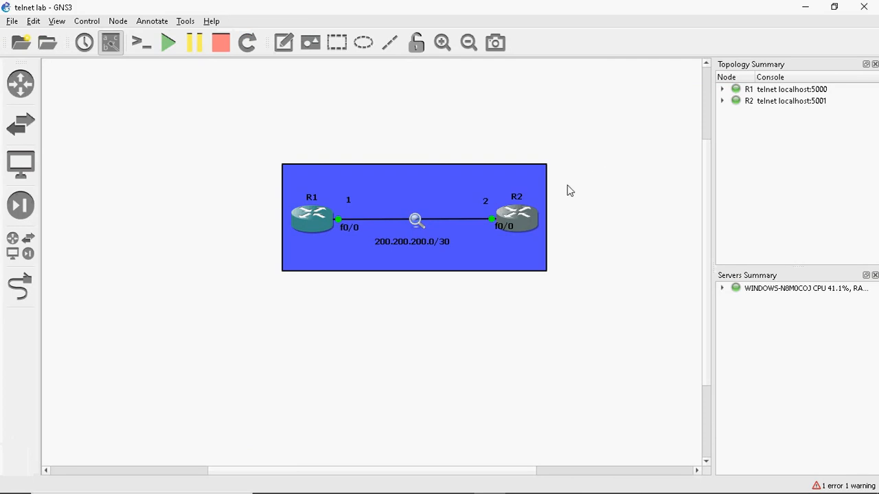
mouse_move(496, 492)
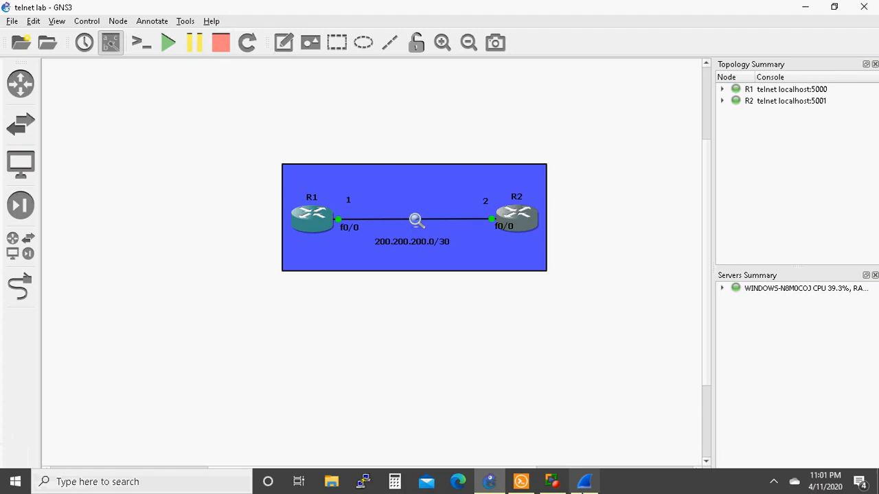
From the R1 console, telnet to R2 at 200.200.200.2
click(520, 483)
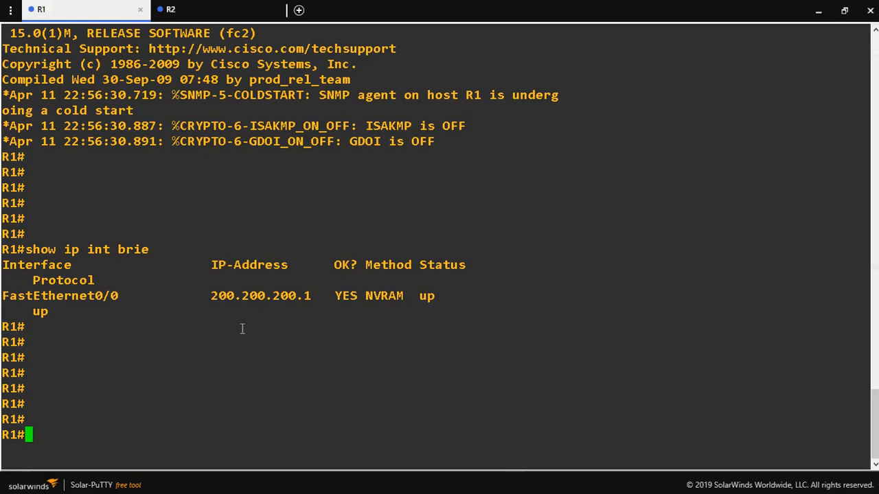
key(Return)
key(Return)
key(Return)
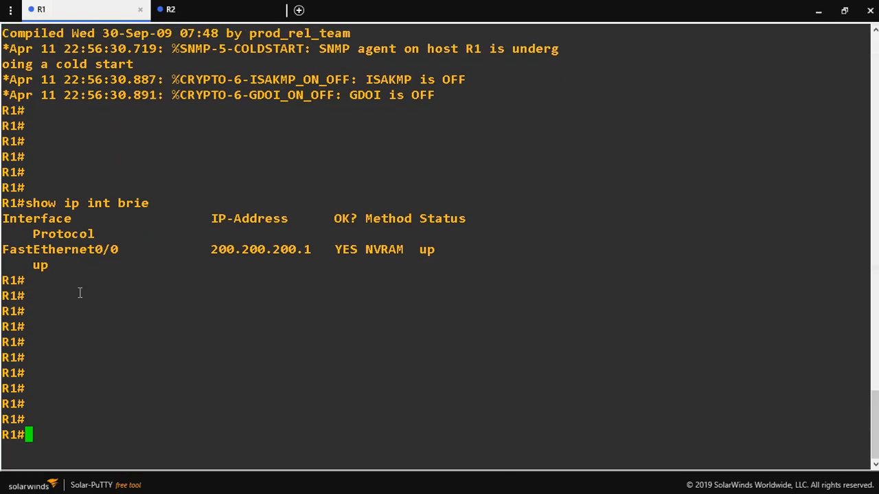
text(telnet )
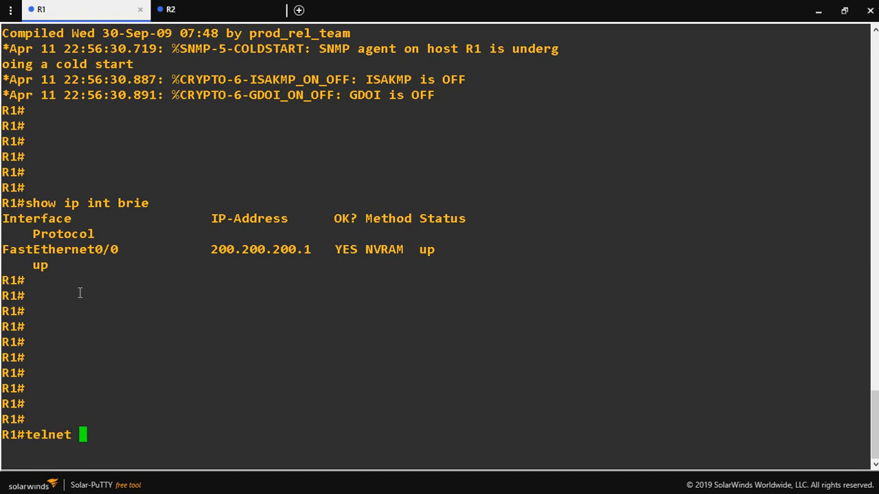
text(200.200.200.2)
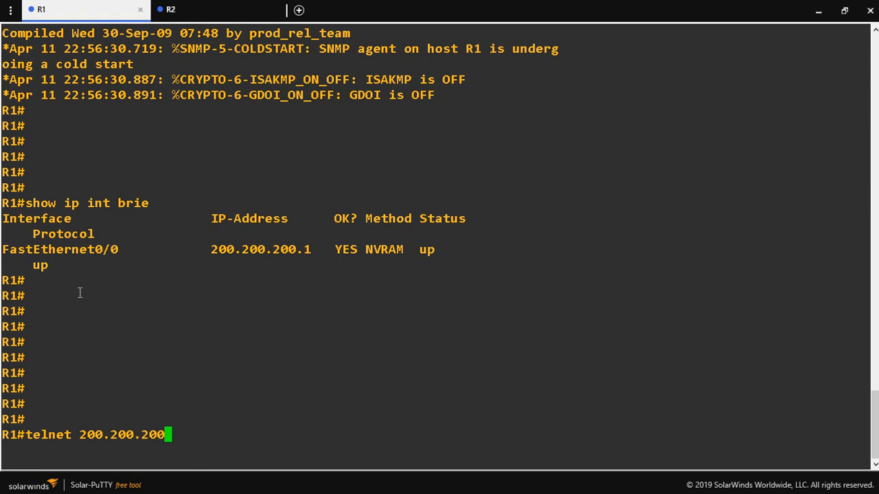
key(Return)
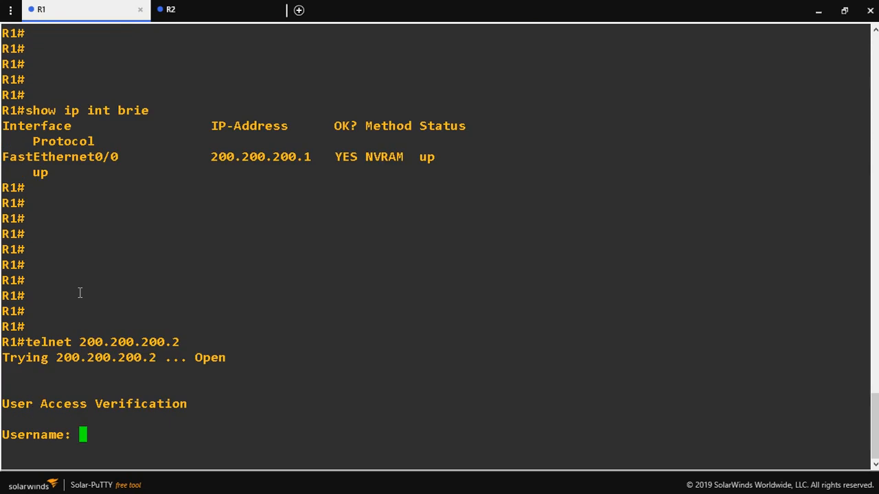
Log in to R2 with the username and password, then enter enable mode with its password
text(cisco)
key(Return)
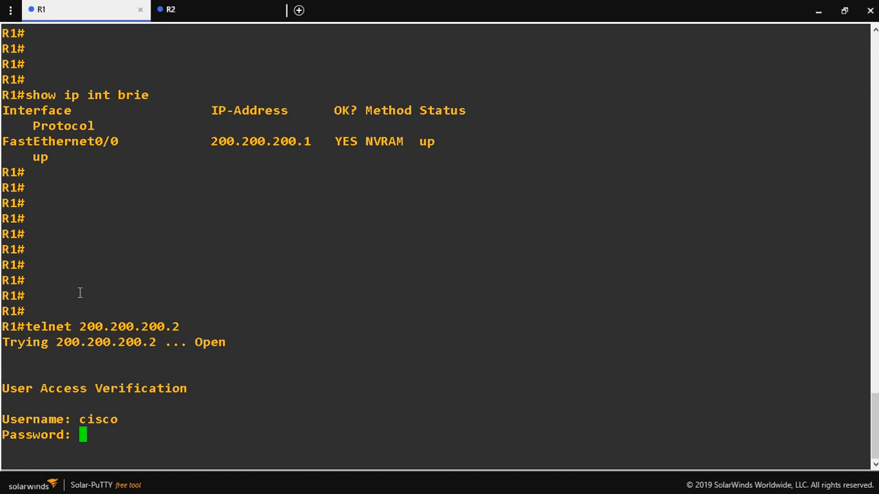
key(Return)
text(en)
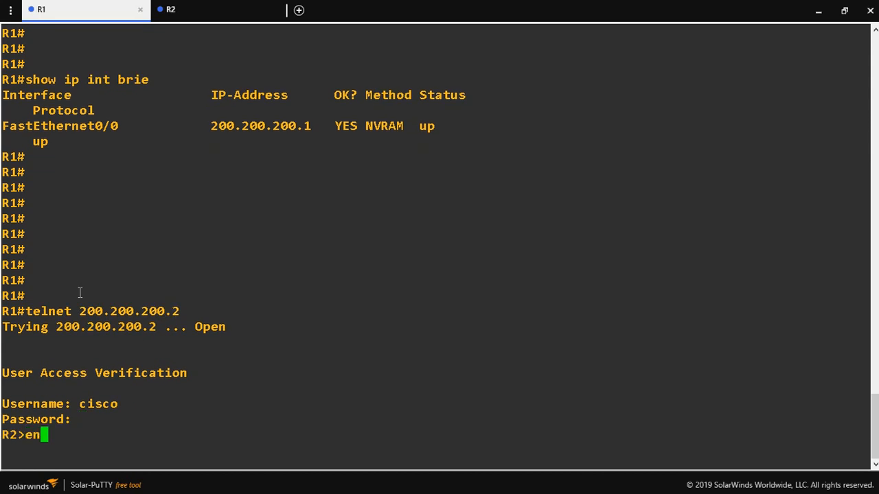
key(Tab)
key(Return)
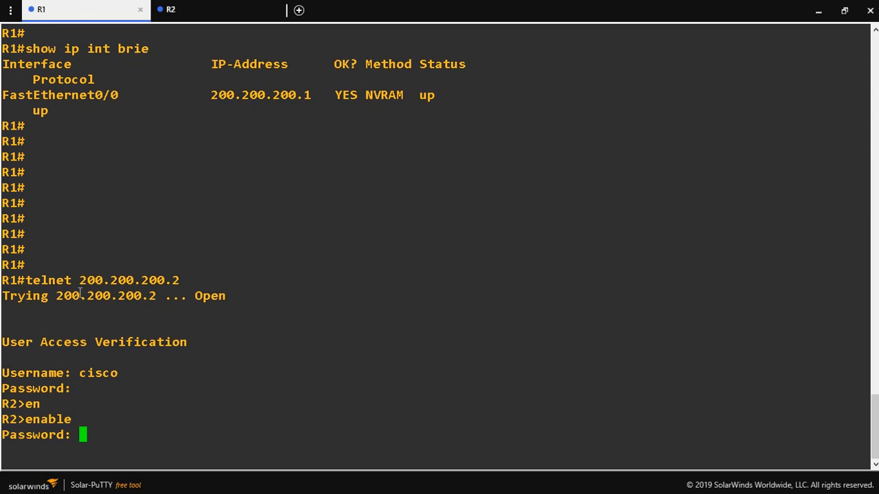
key(Return)
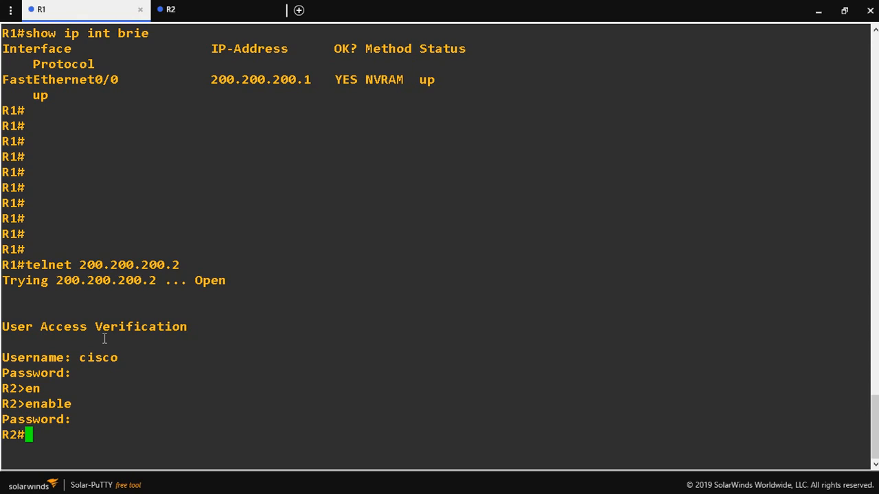
Exit the Telnet session and set the Solar-PuTTY terminal aside
text(exit)
key(Return)
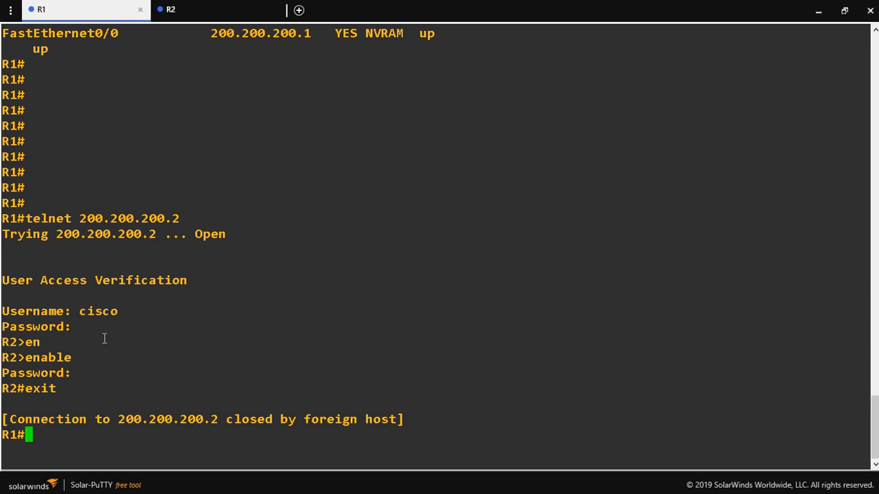
click(819, 12)
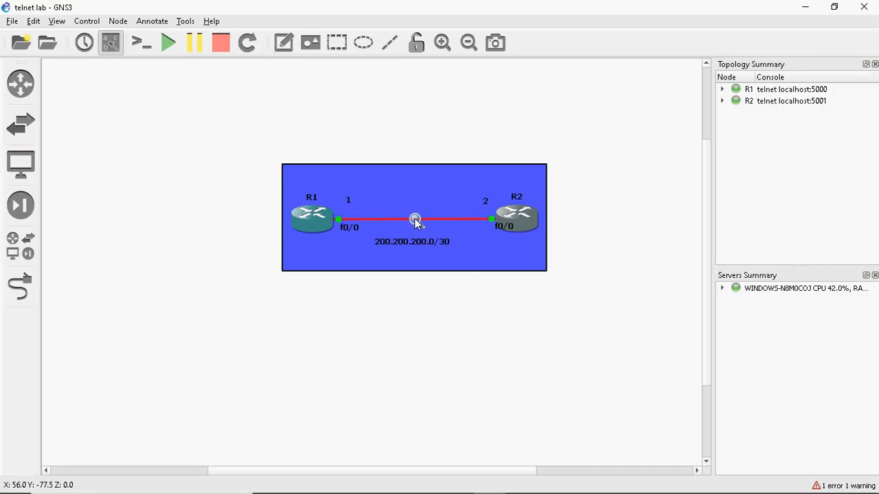
Stop capturing on the R1–R2 link and bring the 106-packet Wireshark capture forward
right_click(414, 219)
click(454, 228)
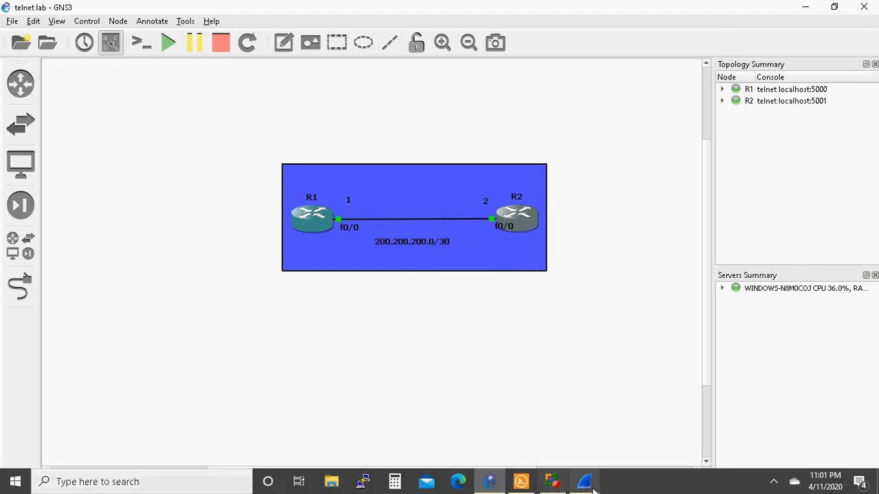
click(587, 483)
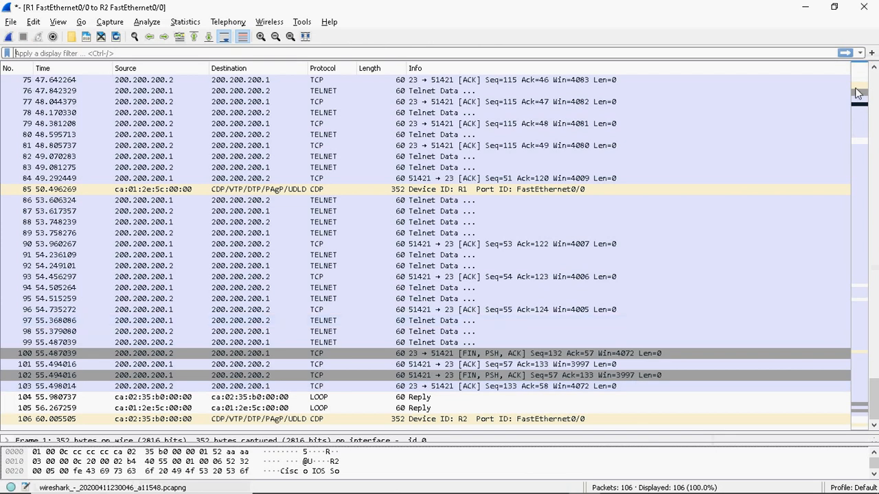
Zoom the packet list in two levels, scroll to the top, and select SYN frame 10
click(260, 37)
click(261, 38)
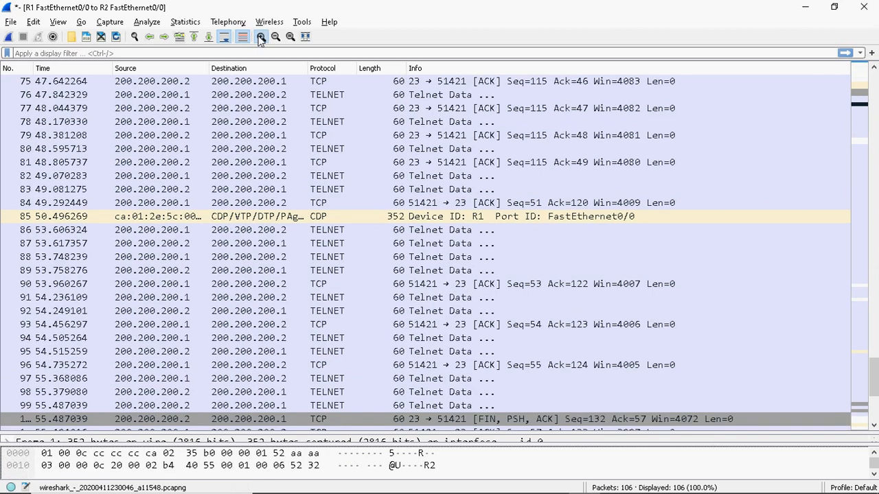
click(260, 37)
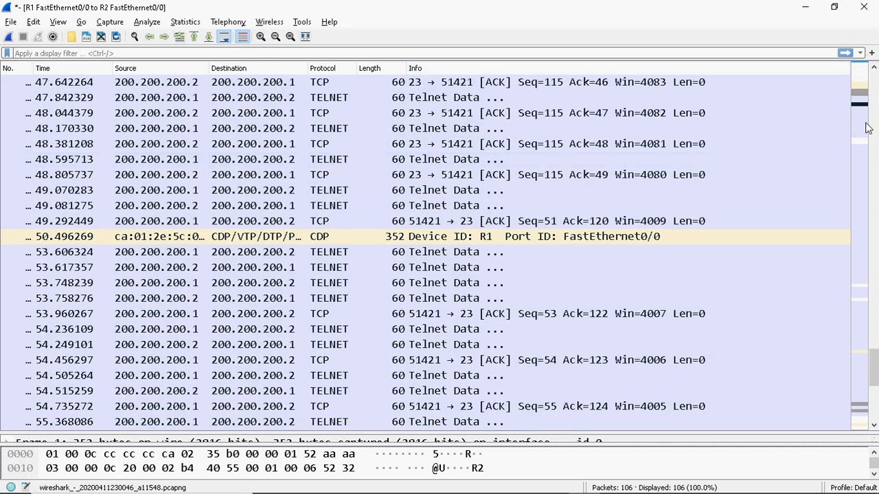
drag(873, 369, 875, 82)
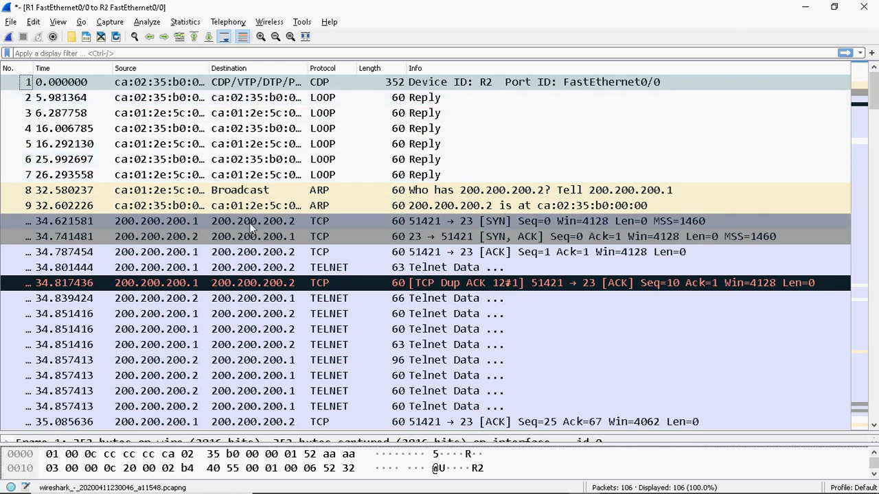
click(296, 219)
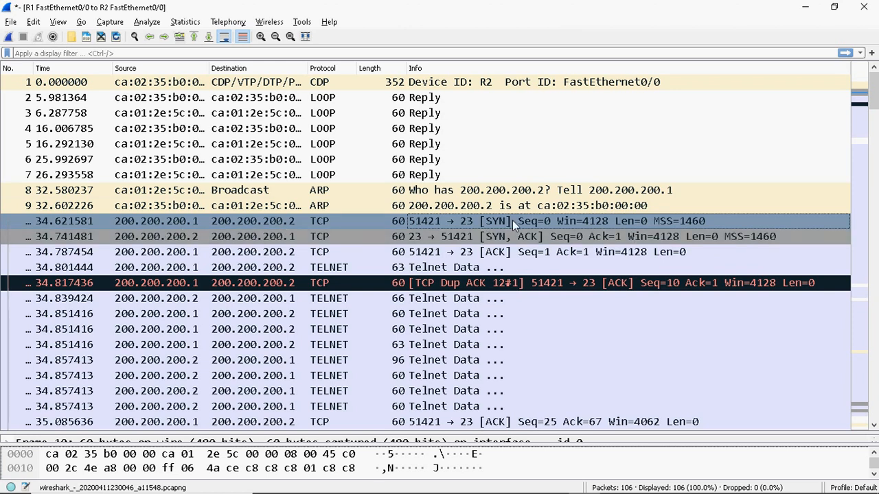
Inspect frames 11, 12, 13, 15 and 18 to compare handshake and Telnet Data sequence numbers
click(492, 239)
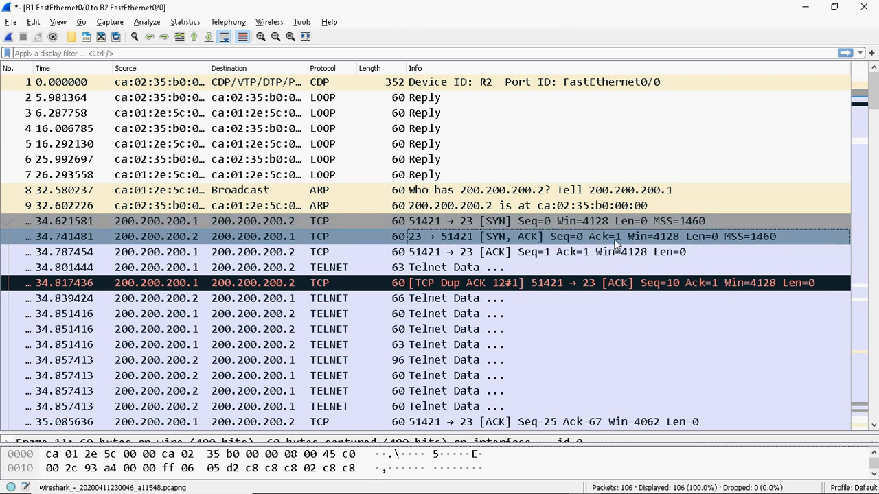
click(446, 256)
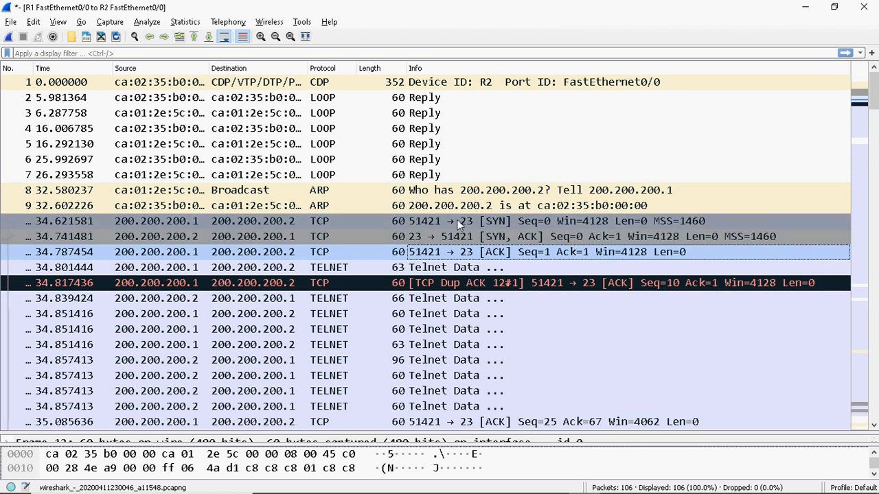
click(453, 269)
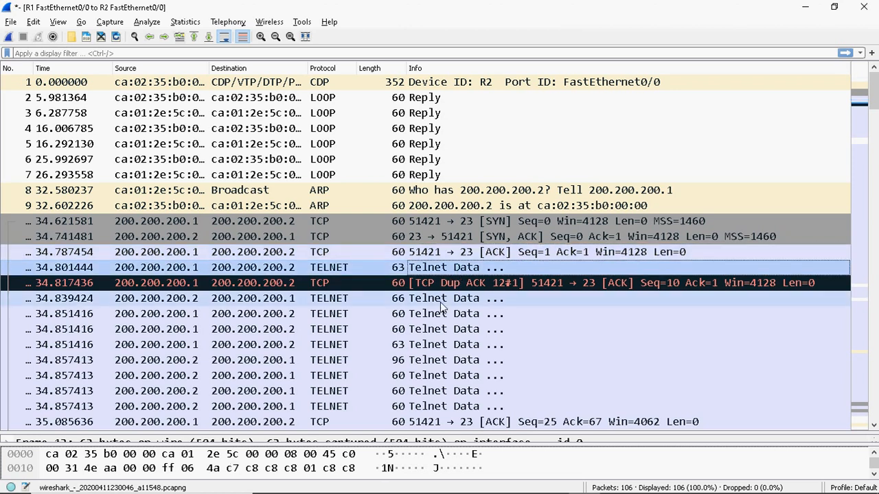
click(443, 301)
click(443, 345)
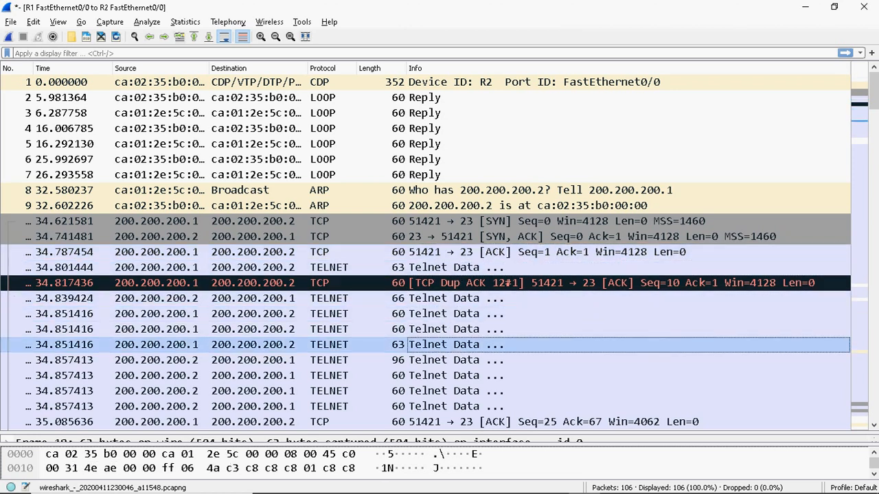
drag(876, 117, 876, 134)
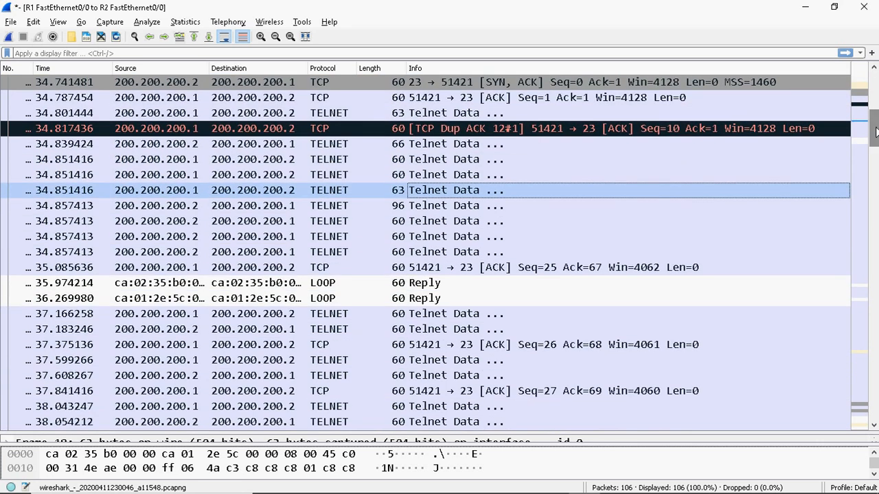
Follow the Telnet packet's TCP stream and review the reassembled session text
right_click(432, 192)
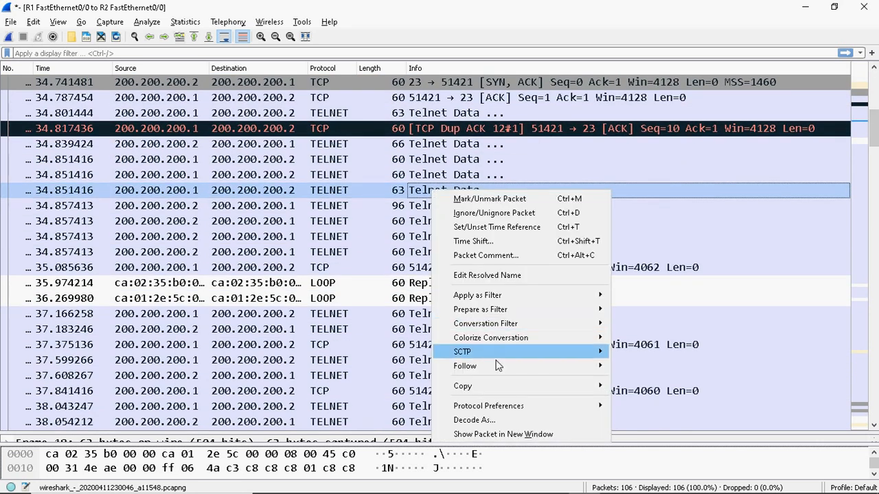
mouse_move(495, 368)
click(628, 361)
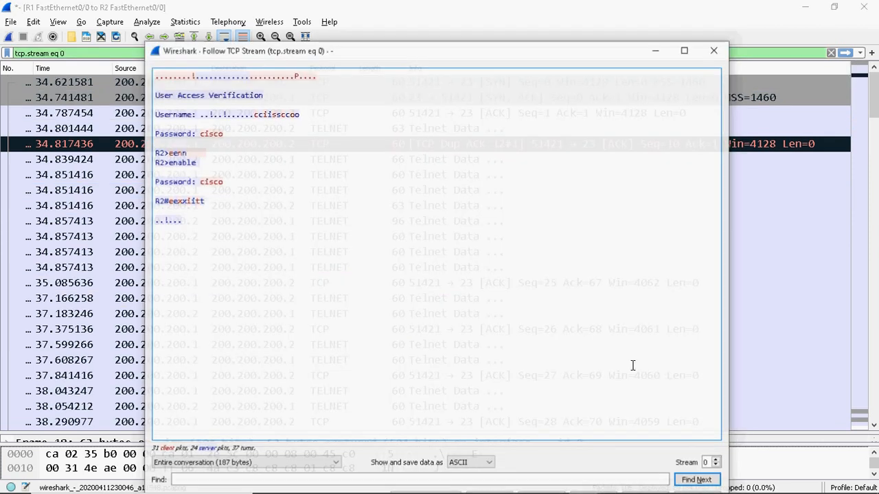
click(158, 96)
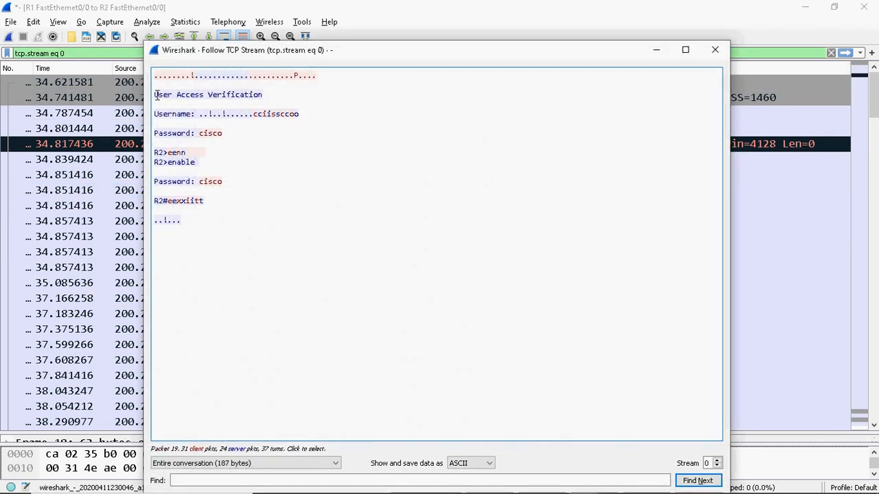
drag(165, 101, 222, 230)
click(270, 219)
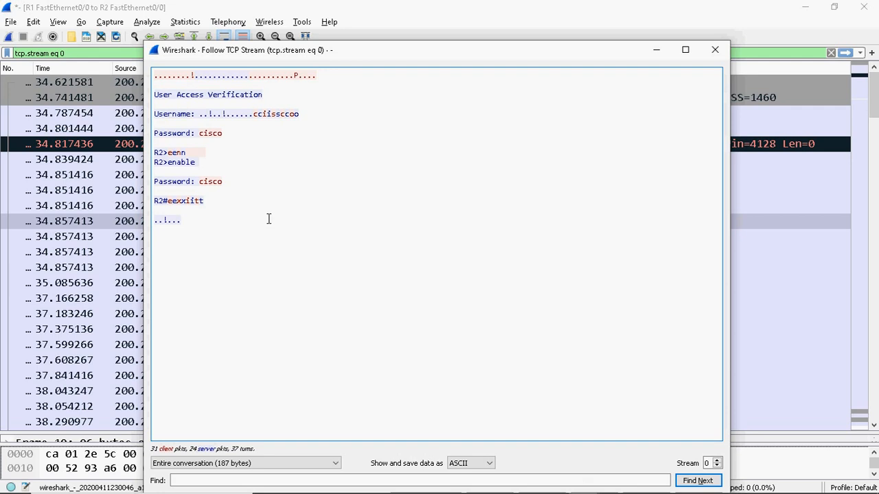
click(261, 127)
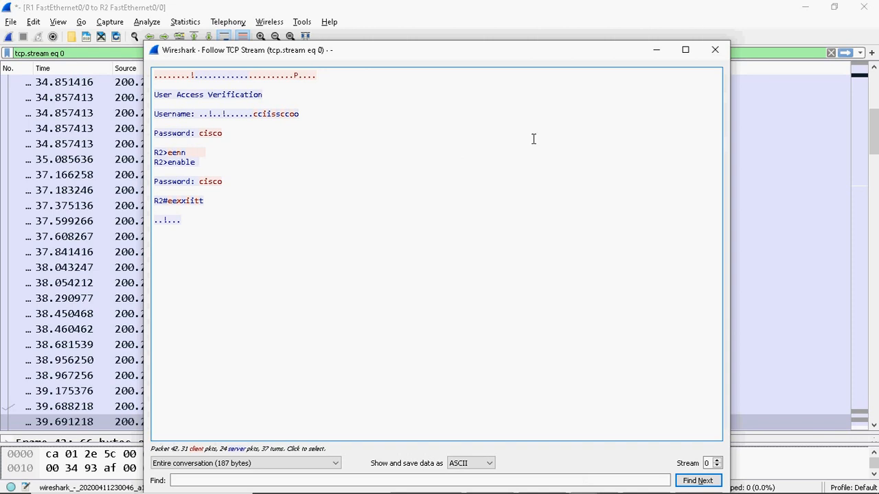
Set the stream window aside, keeping the tcp.stream eq 0 filter, and open SYN frame 10 separately
click(656, 51)
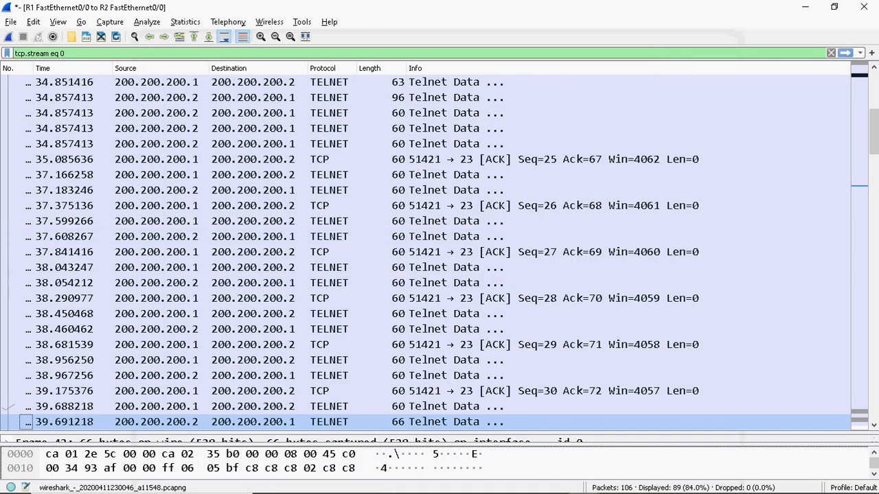
drag(873, 137, 873, 103)
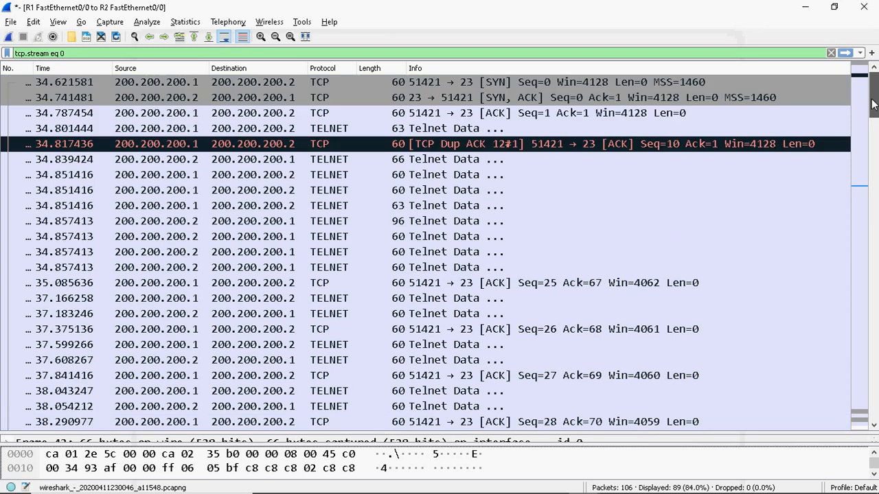
double_click(521, 84)
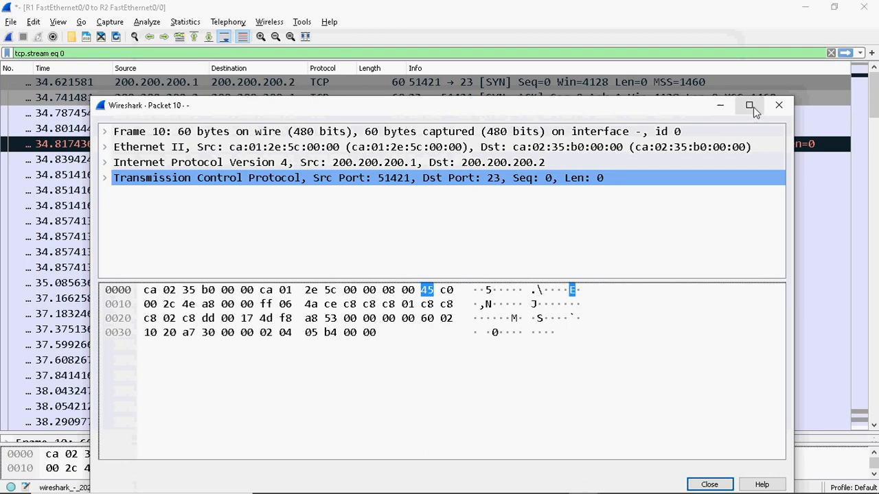
click(749, 105)
drag(406, 226, 387, 465)
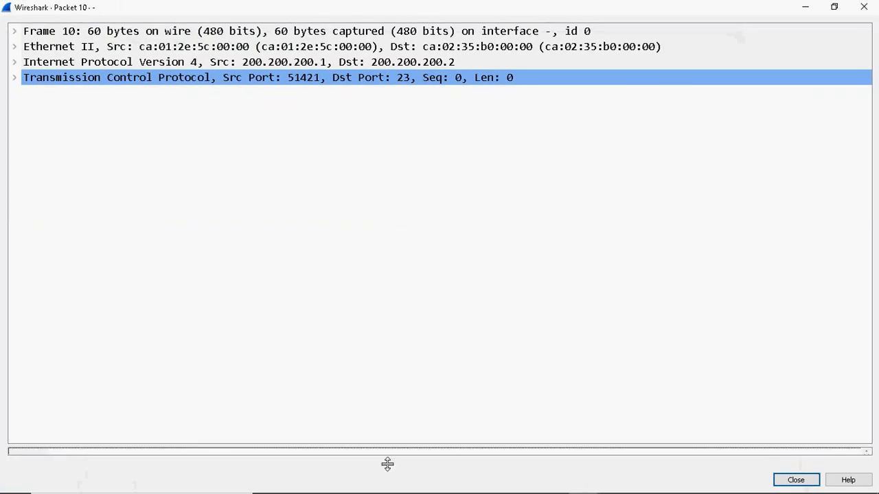
click(15, 78)
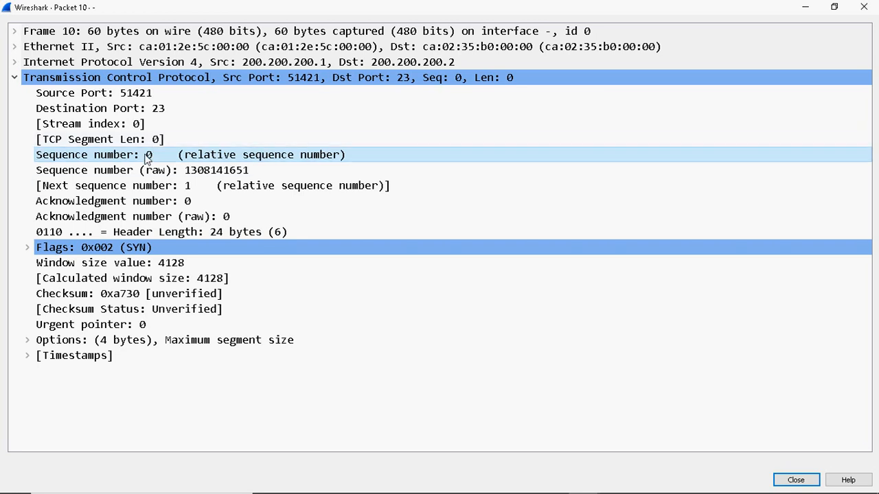
click(877, 6)
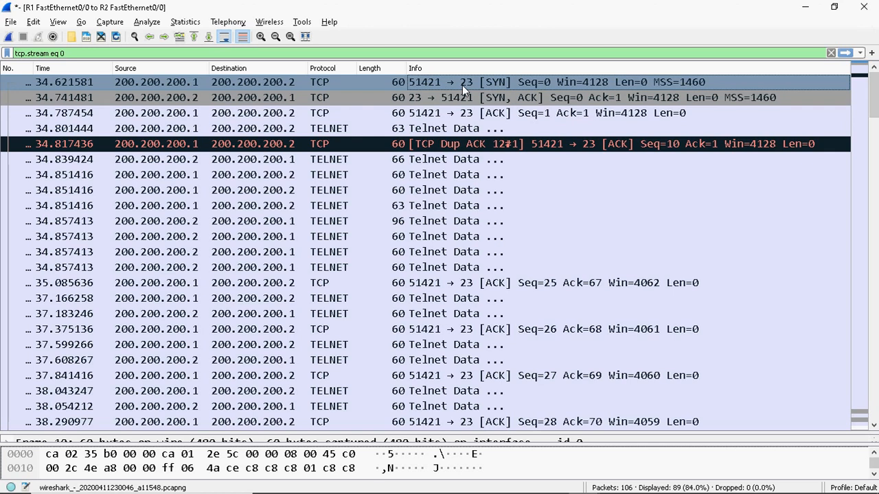
right_click(500, 83)
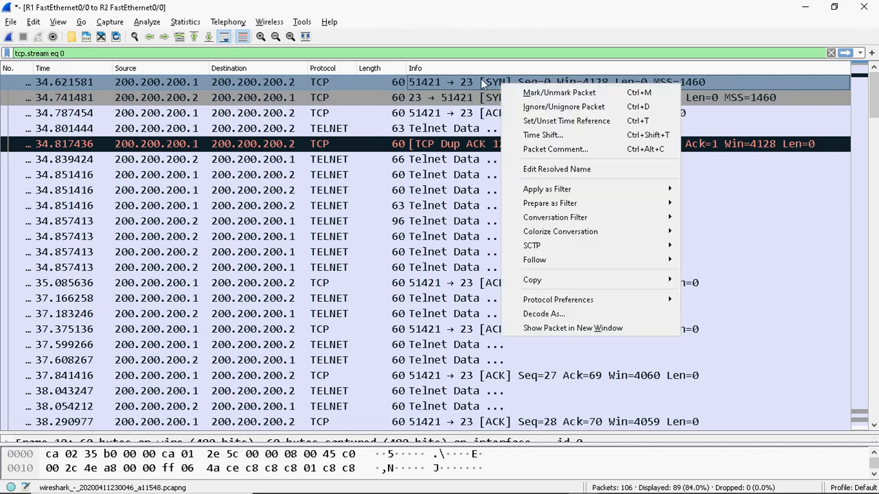
mouse_move(561, 304)
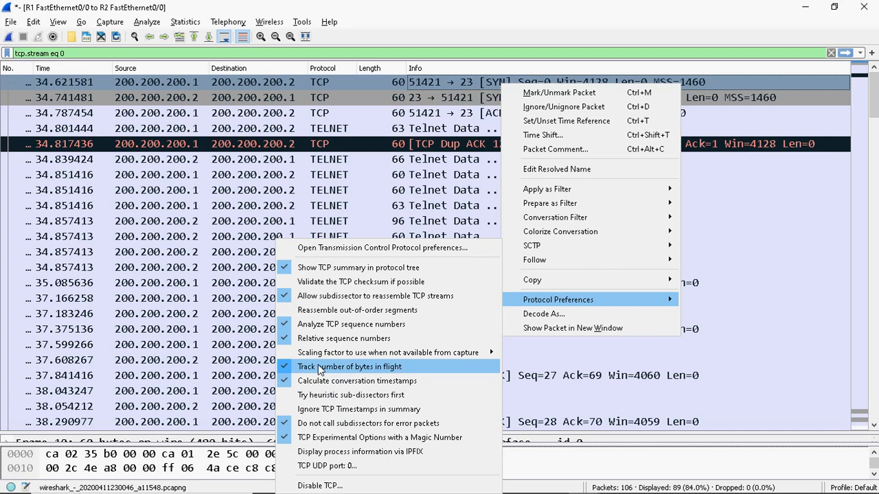
click(291, 342)
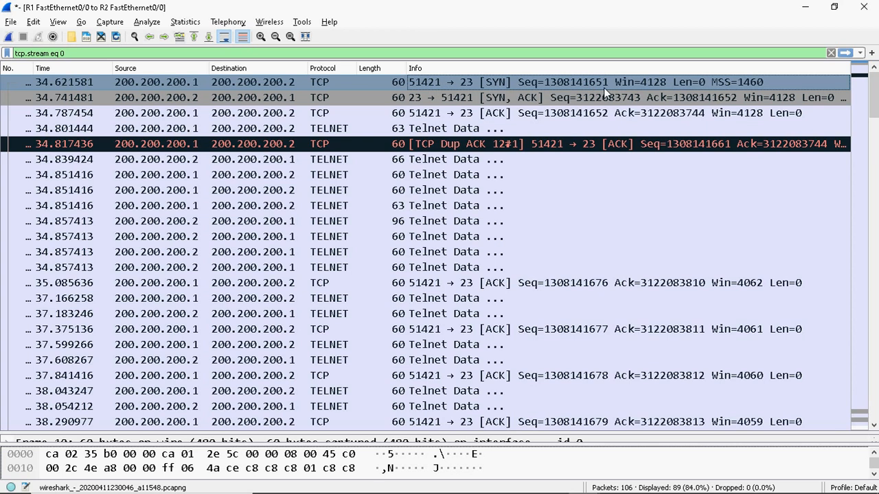
Re-enable TCP Relative sequence numbers and select the handshake's final ACK packet
right_click(557, 82)
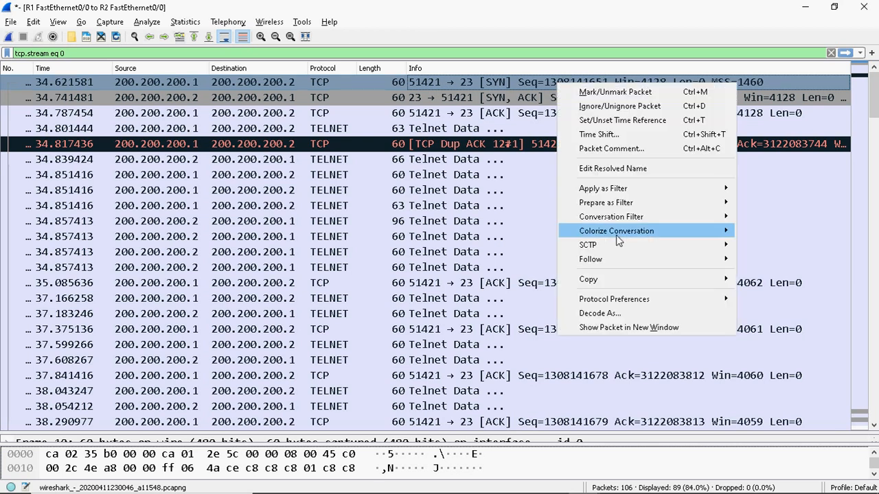
mouse_move(611, 268)
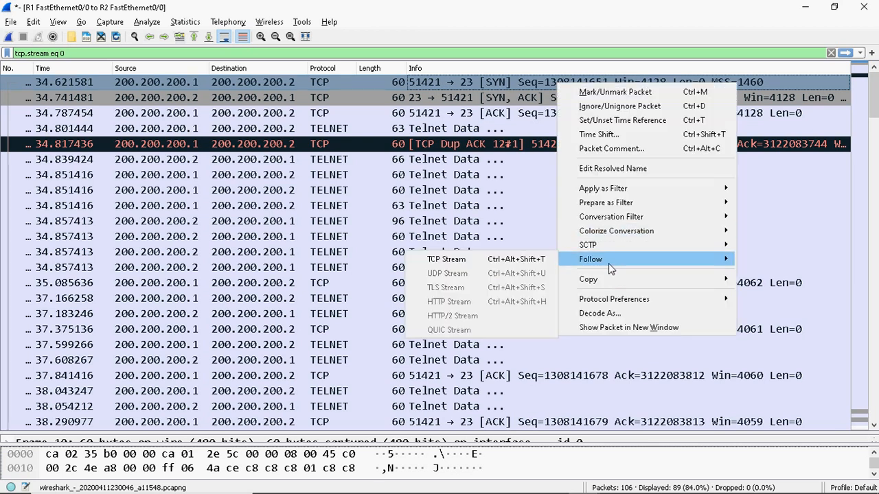
mouse_move(607, 302)
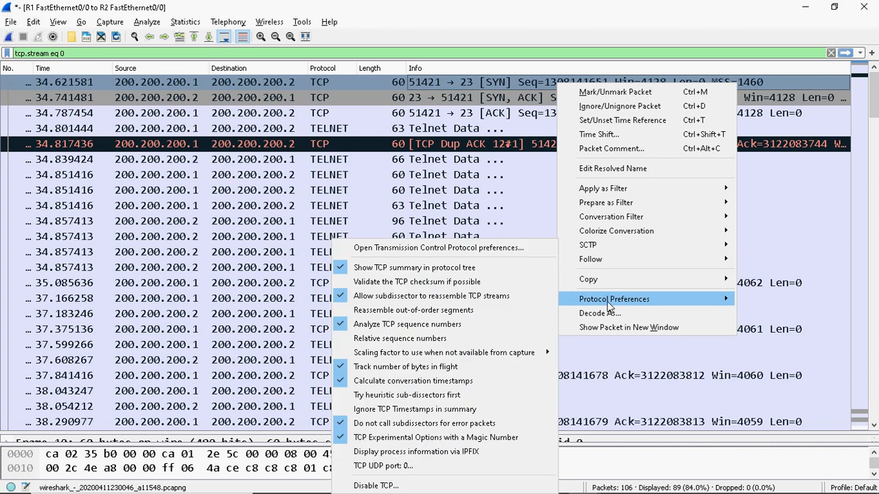
click(366, 339)
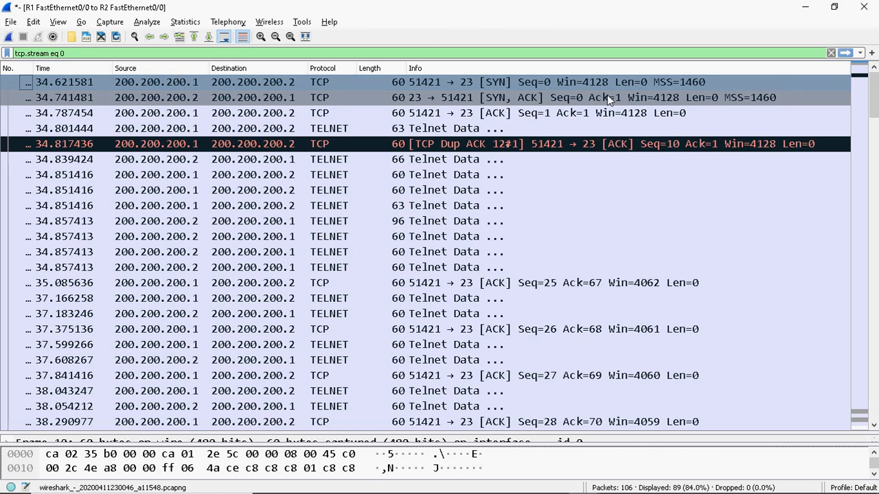
click(527, 112)
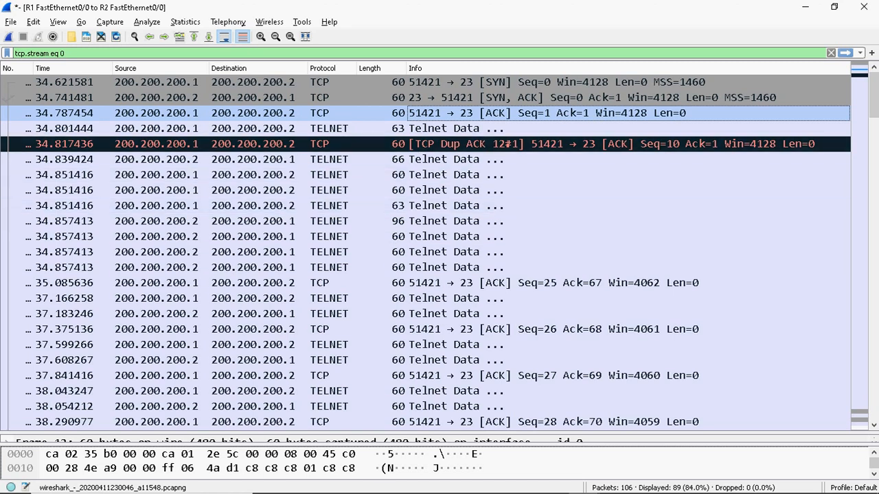
scroll(877, 114, down, 2)
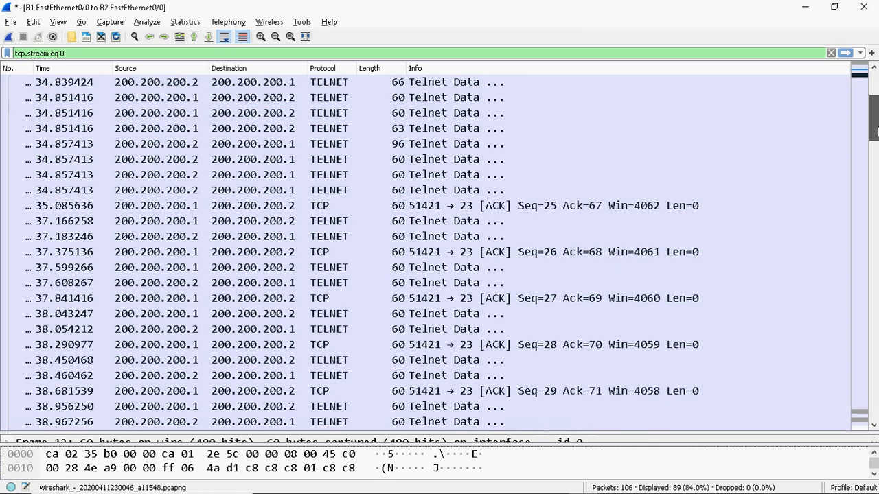
scroll(876, 113, up, 1)
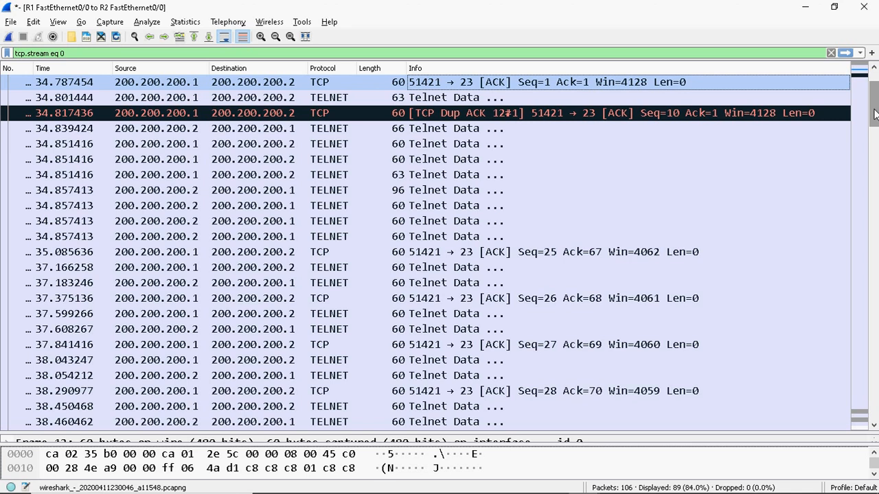
double_click(444, 146)
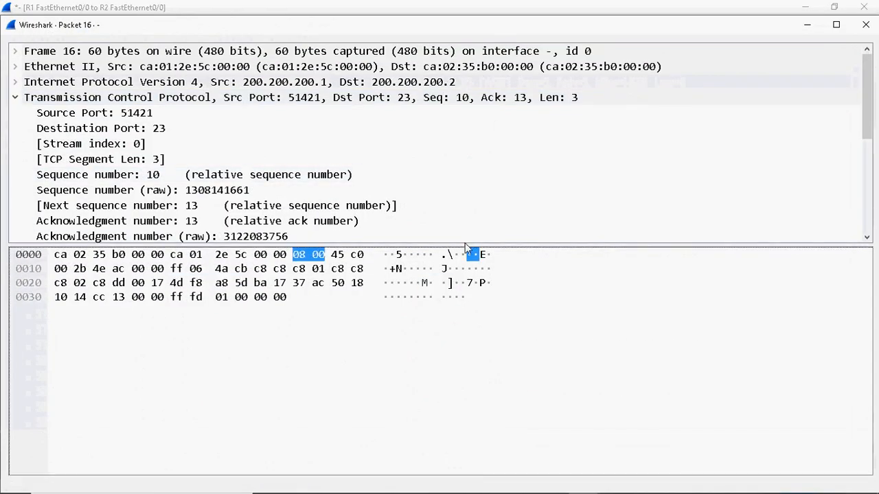
drag(448, 245, 440, 265)
drag(438, 340, 440, 451)
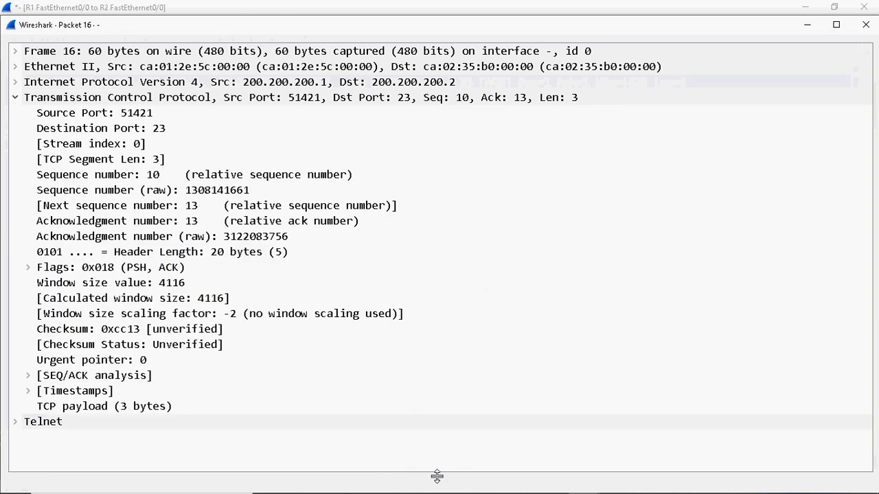
click(135, 270)
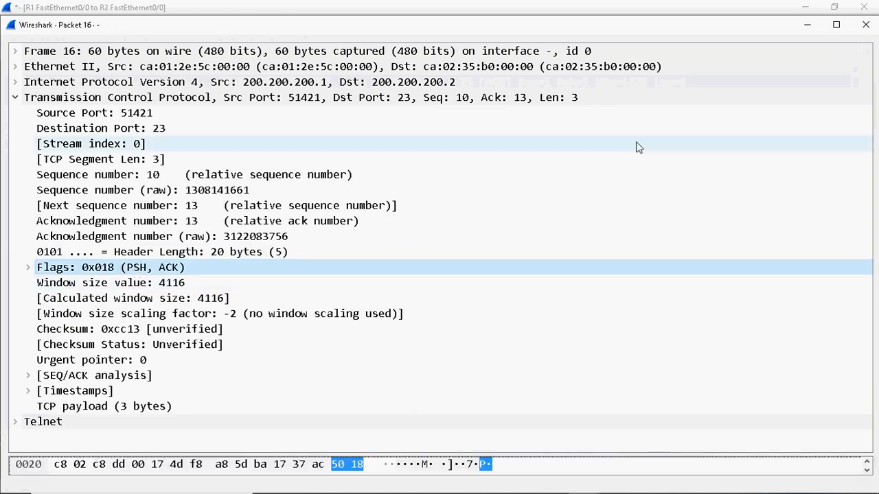
click(807, 25)
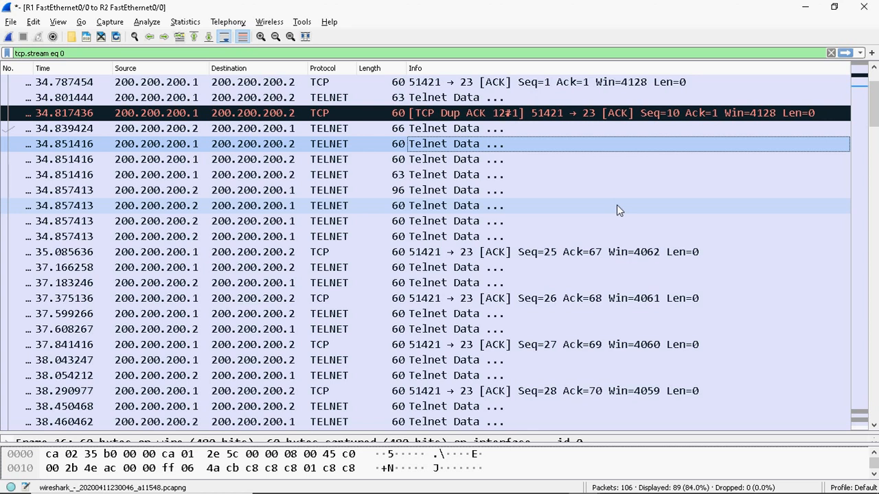
Examine packet 16's TCP flags in its own window, close it, and scroll to the FIN packets
double_click(423, 150)
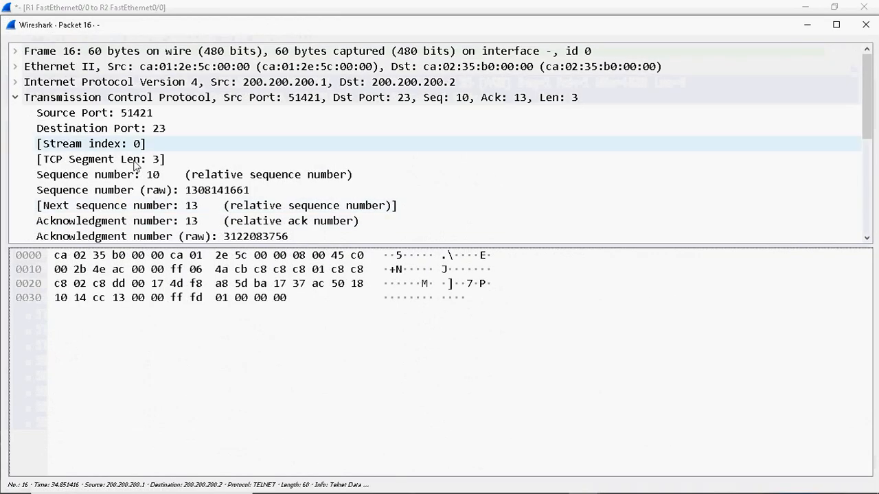
drag(367, 245, 346, 423)
click(175, 272)
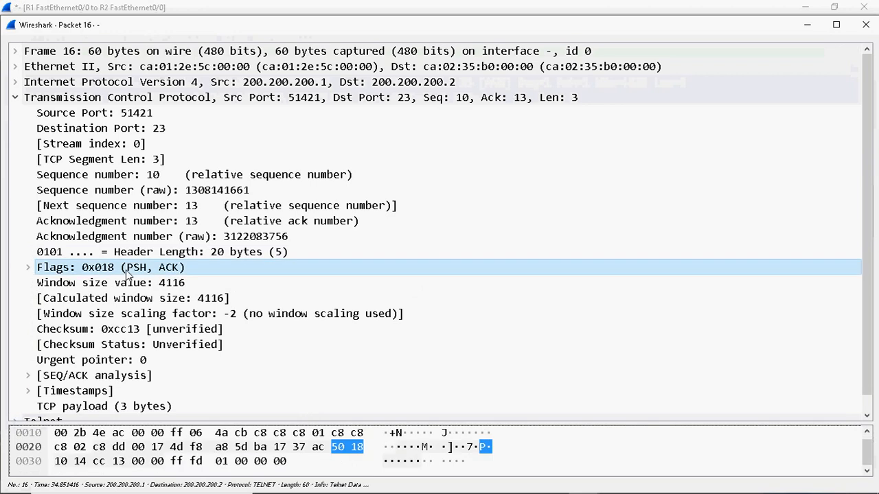
click(866, 25)
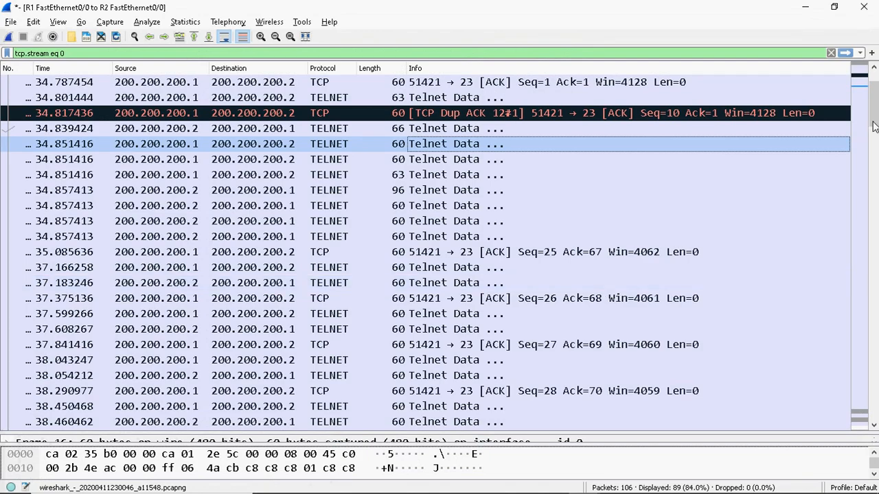
drag(877, 108, 876, 391)
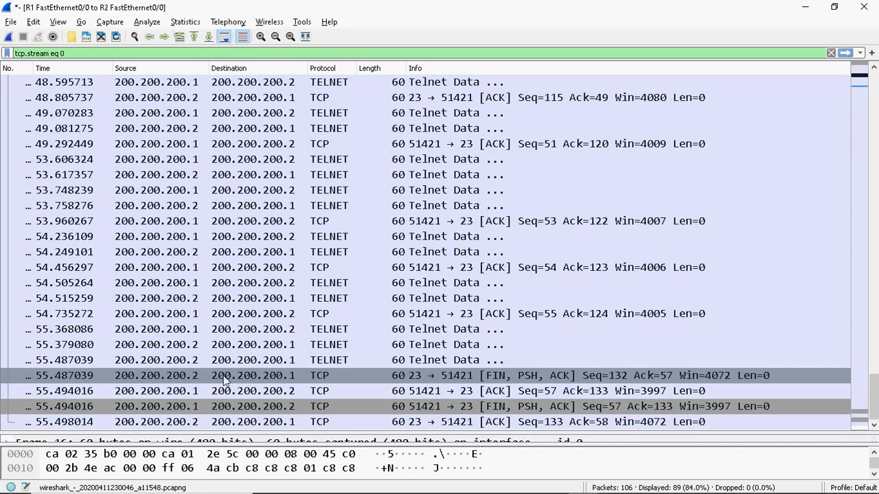
Select the SYN, ACK packet at the top, then scroll the stream list down to packet 72
scroll(425, 247, up, 6)
scroll(426, 247, up, 10)
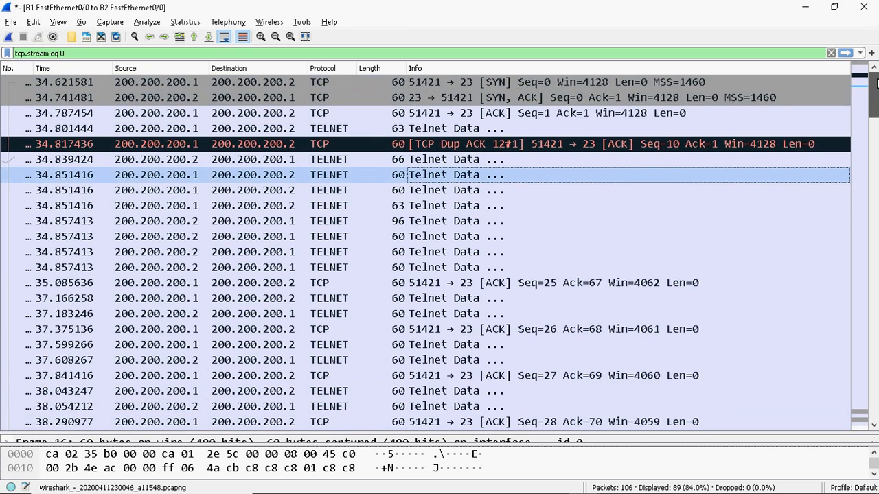
click(412, 99)
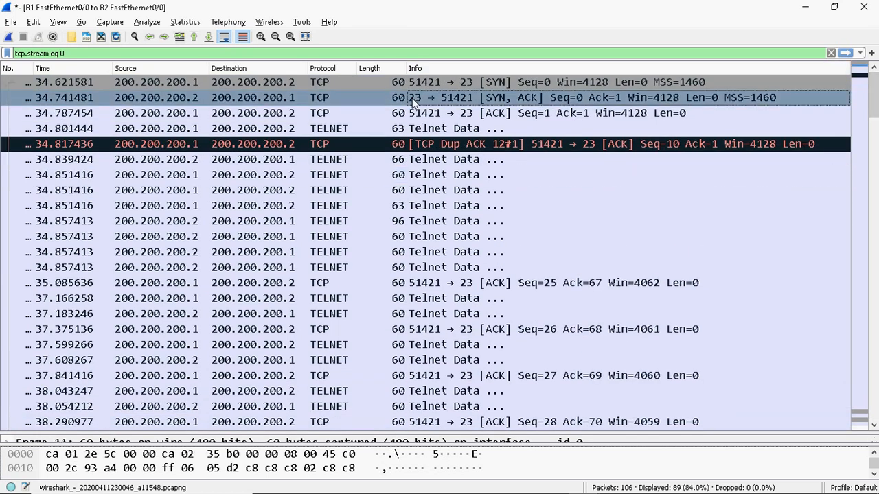
scroll(868, 148, down, 3)
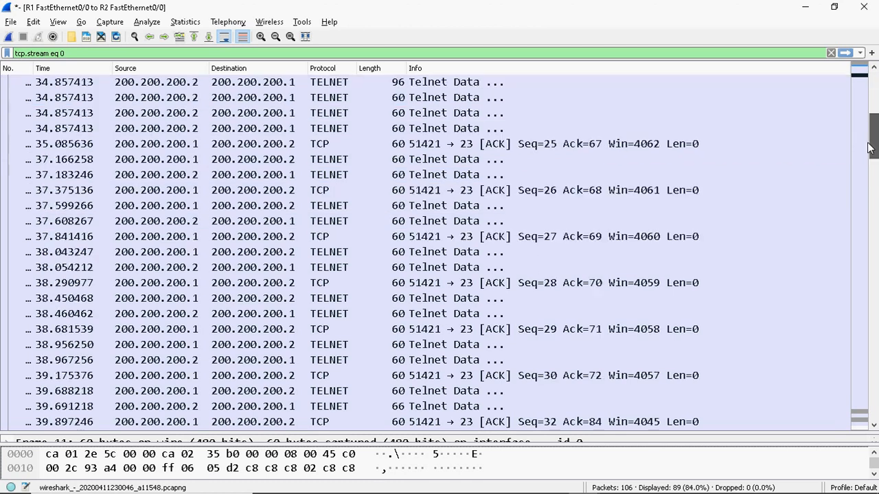
scroll(869, 147, down, 1)
drag(869, 148, 875, 367)
Open packet 72, confirm Seq 44, Ack 115 and Telnet data 'c', then close it
double_click(426, 163)
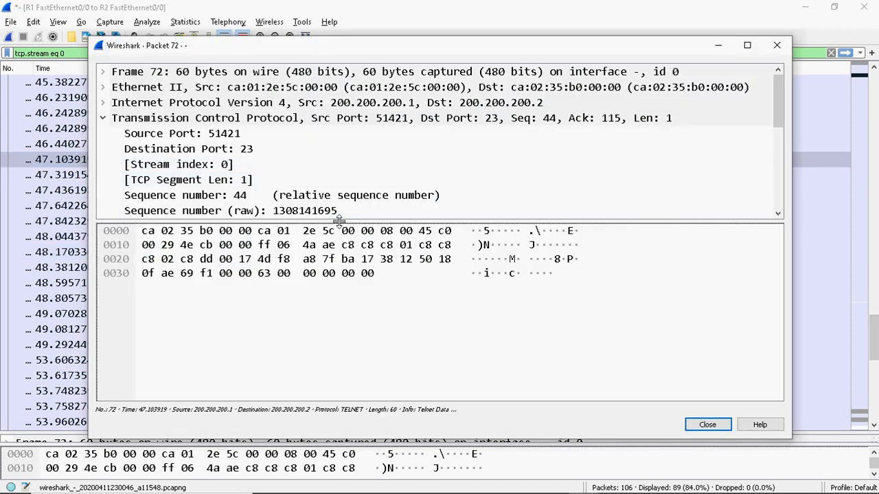
drag(336, 220, 306, 427)
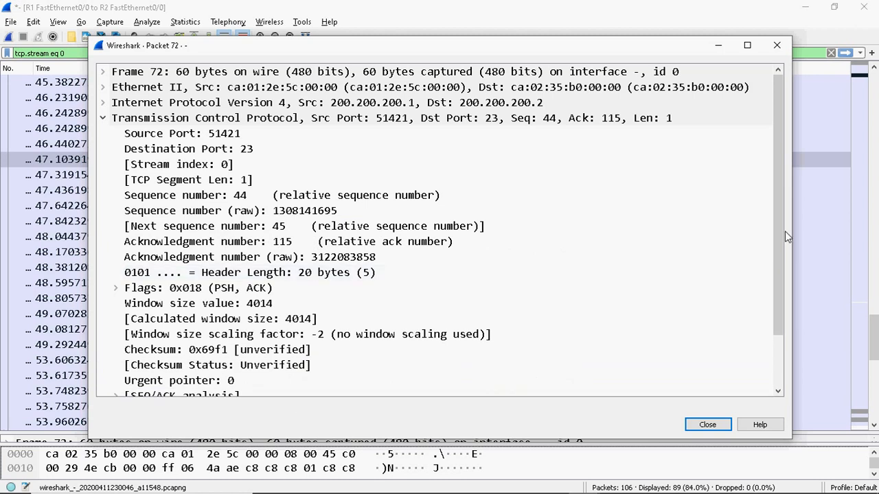
scroll(230, 362, down, 2)
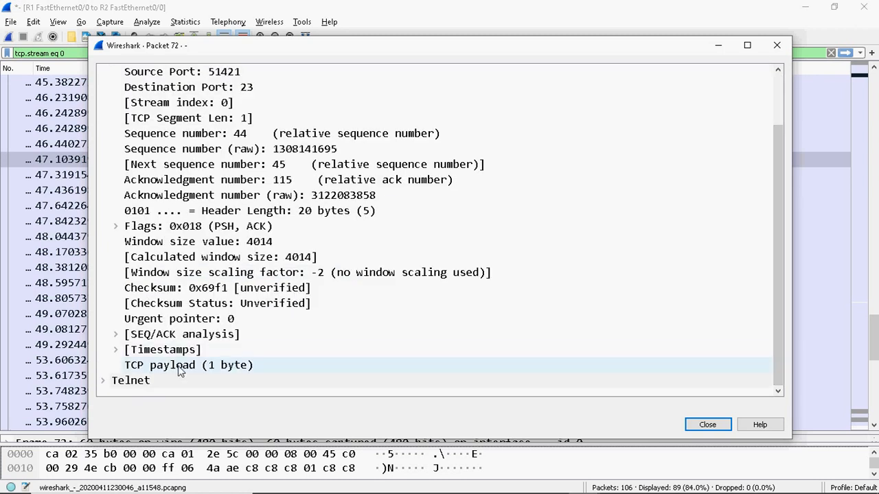
click(102, 381)
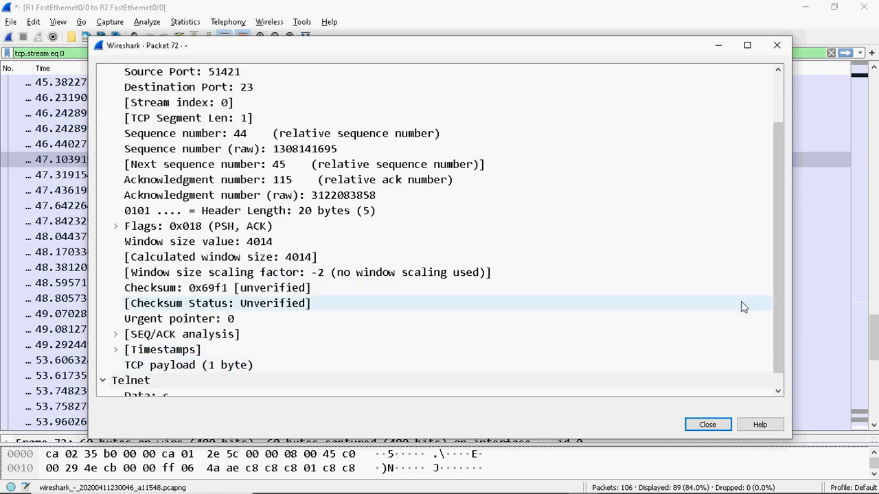
drag(776, 326, 780, 385)
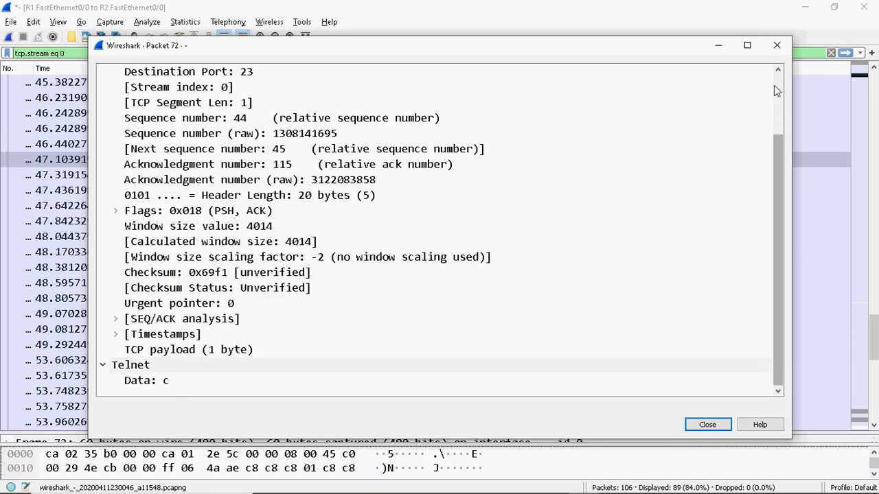
click(776, 46)
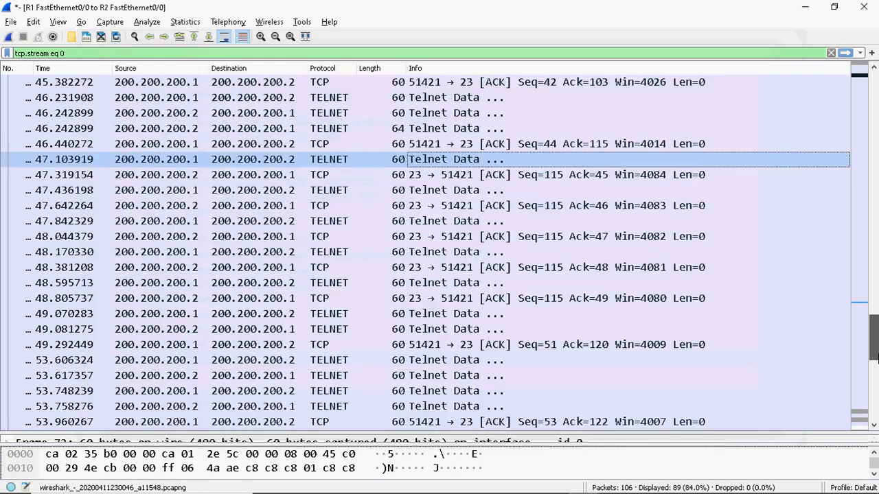
Open packet 22 (Seq 64, Ack 25, Len 3) to view its Telnet Don't Terminal Type option, then close it
scroll(426, 247, up, 2)
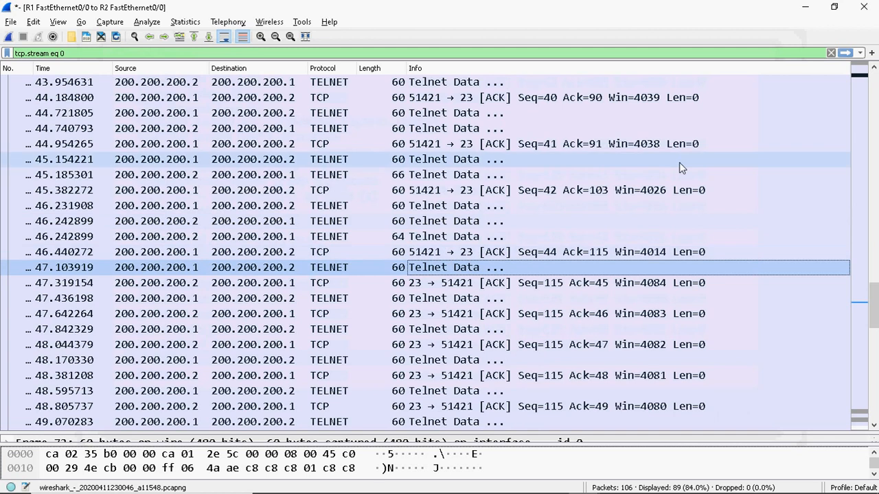
scroll(871, 278, up, 2)
drag(871, 278, 871, 119)
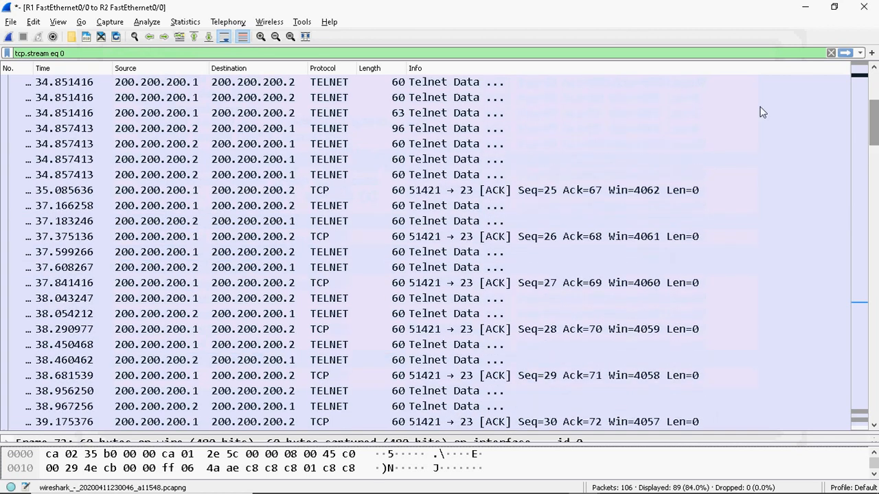
double_click(417, 176)
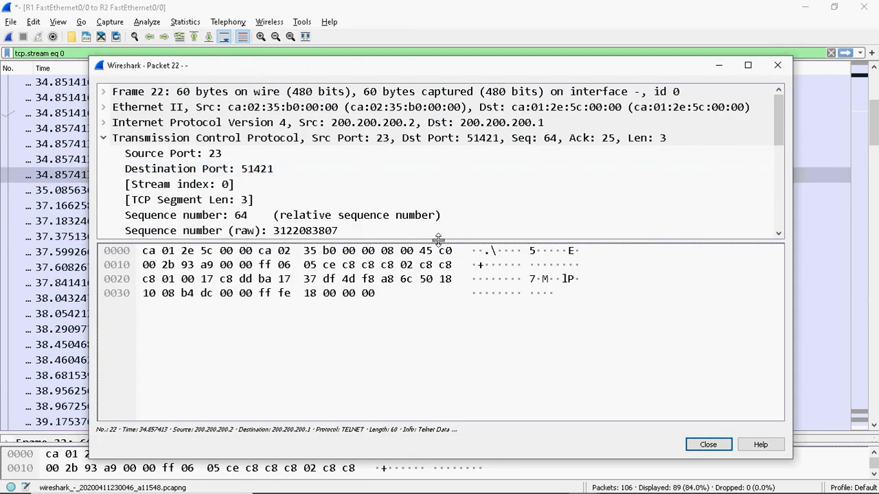
drag(440, 242, 428, 441)
drag(780, 271, 781, 376)
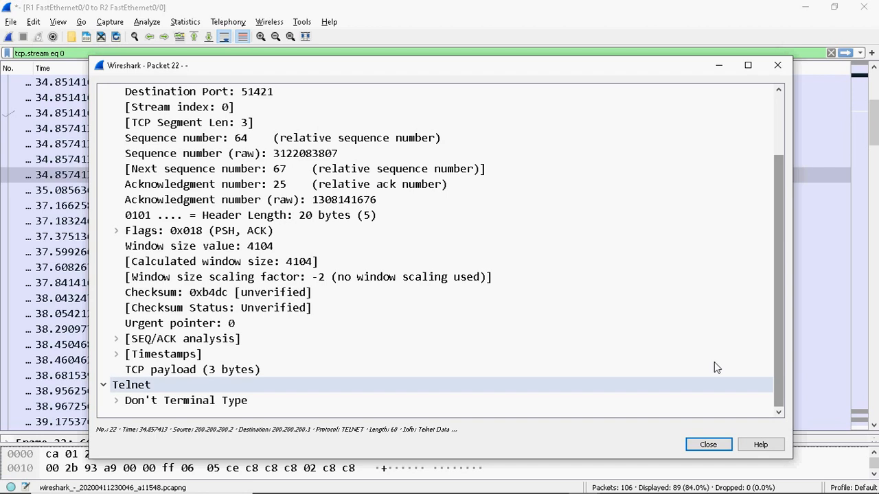
click(779, 65)
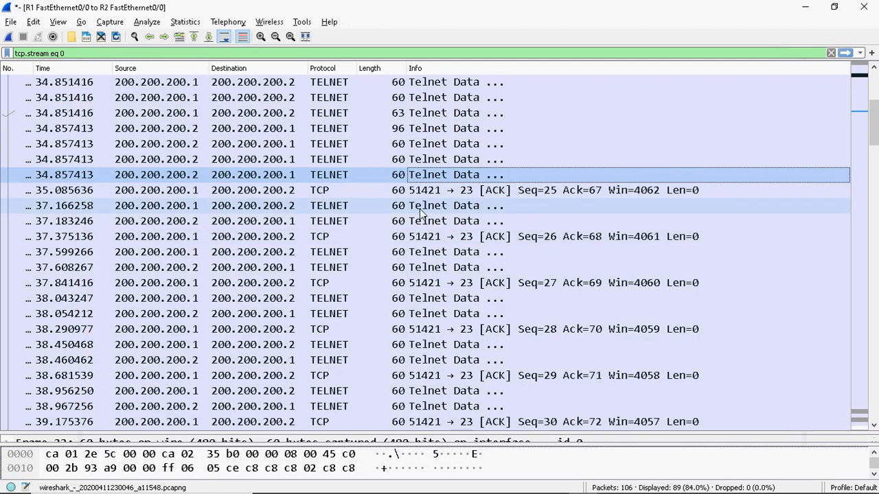
Open packet 27 at 37.183246, confirm Seq 67, Ack 26 and Telnet data 'c', then close it
click(420, 209)
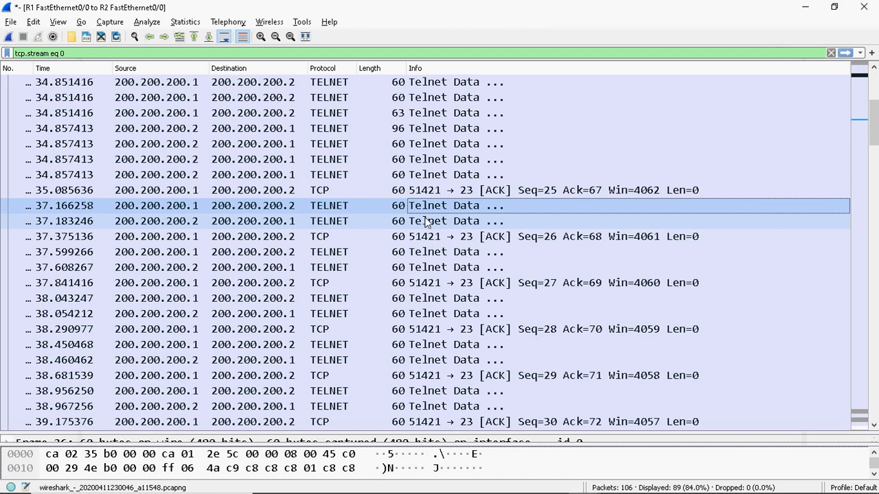
click(414, 222)
double_click(414, 223)
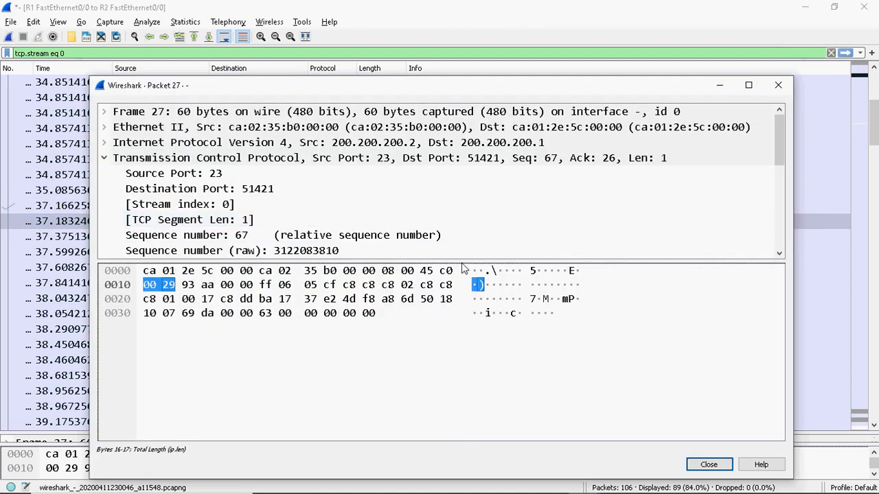
drag(448, 270, 439, 474)
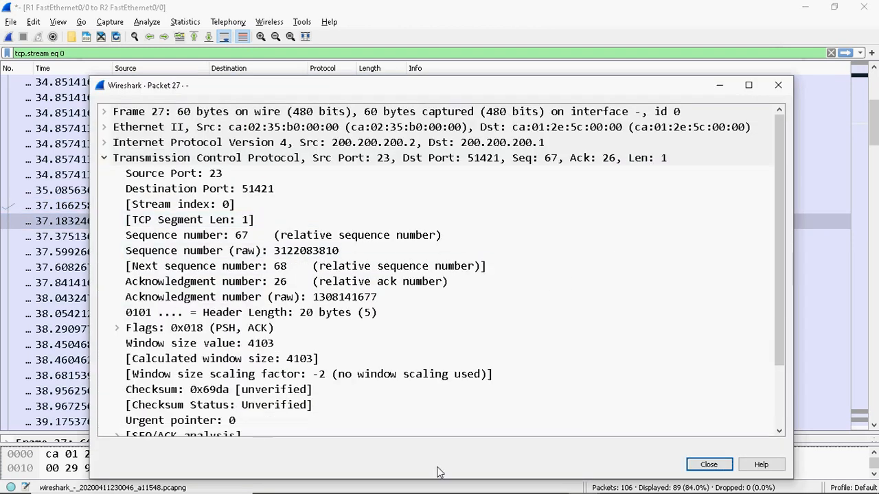
drag(781, 294, 776, 400)
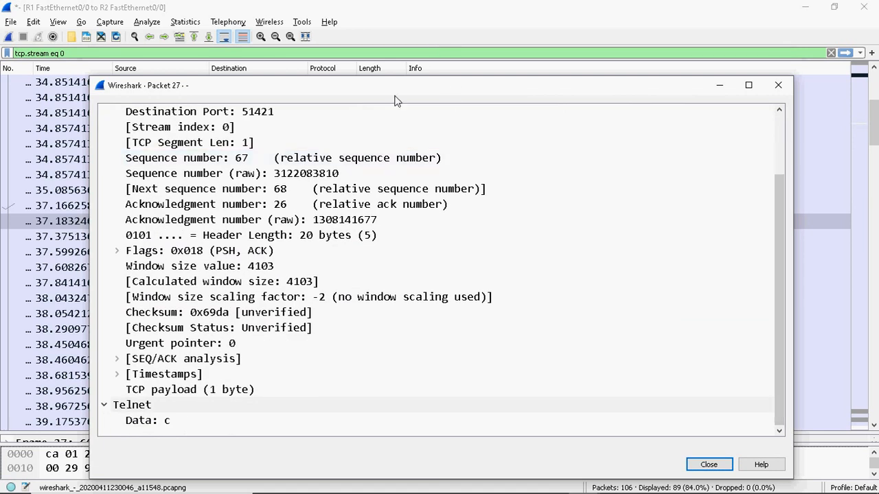
drag(394, 94, 392, 39)
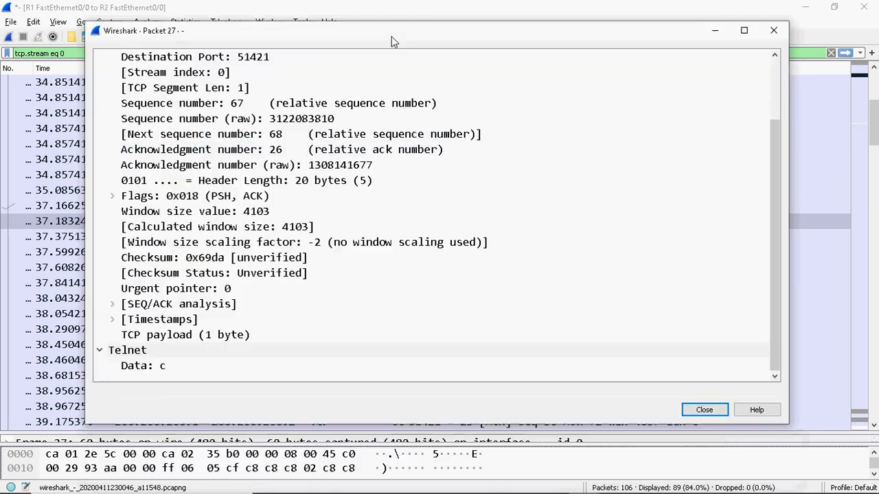
click(168, 371)
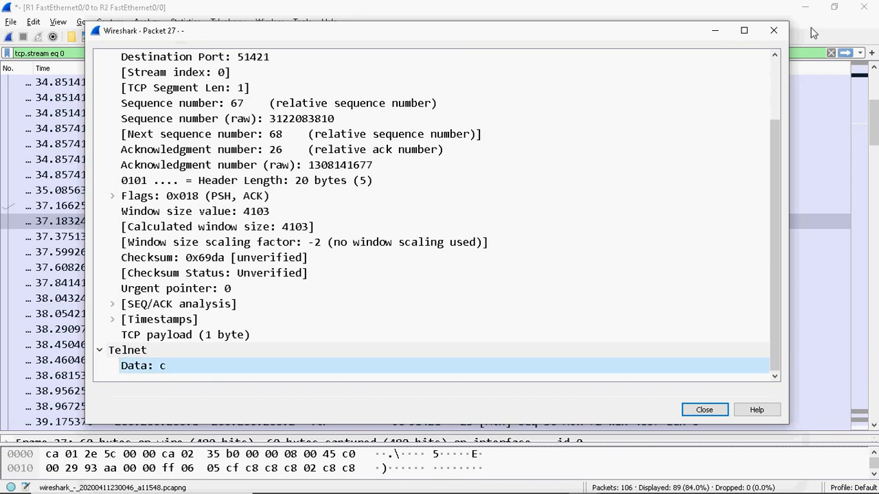
click(773, 30)
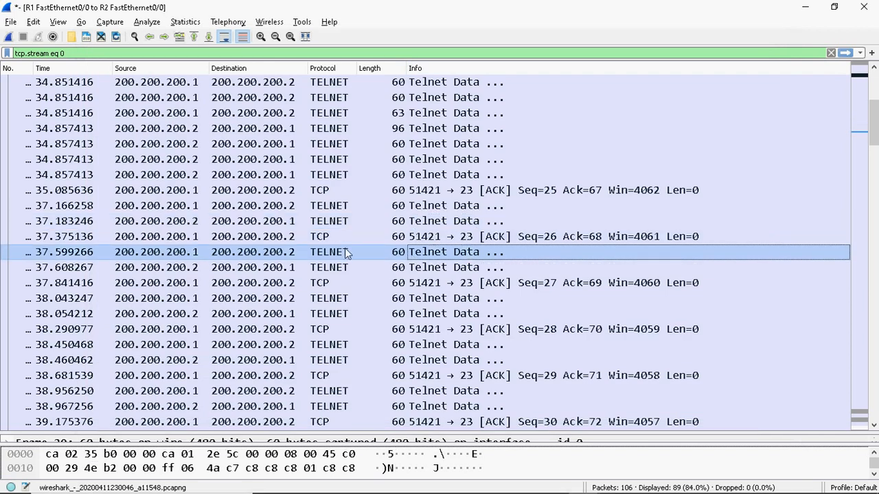
Open packet 29 and highlight its one-byte Telnet data 'i', then close its details
click(424, 221)
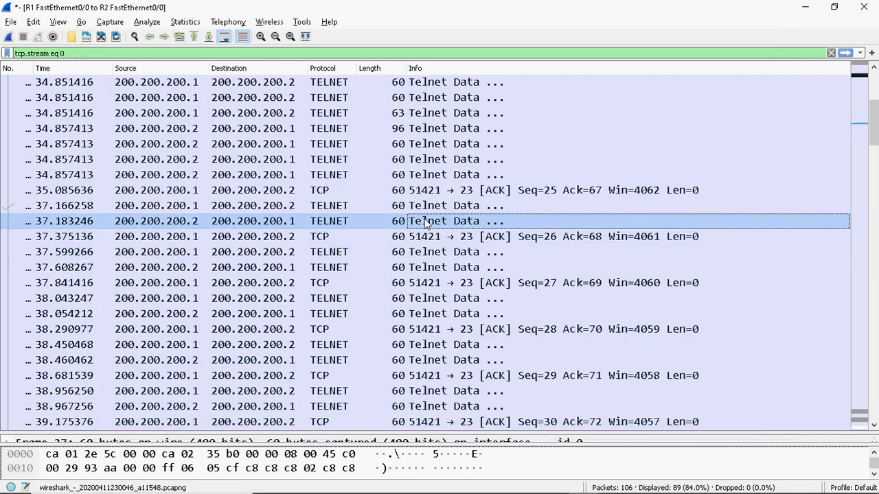
click(425, 258)
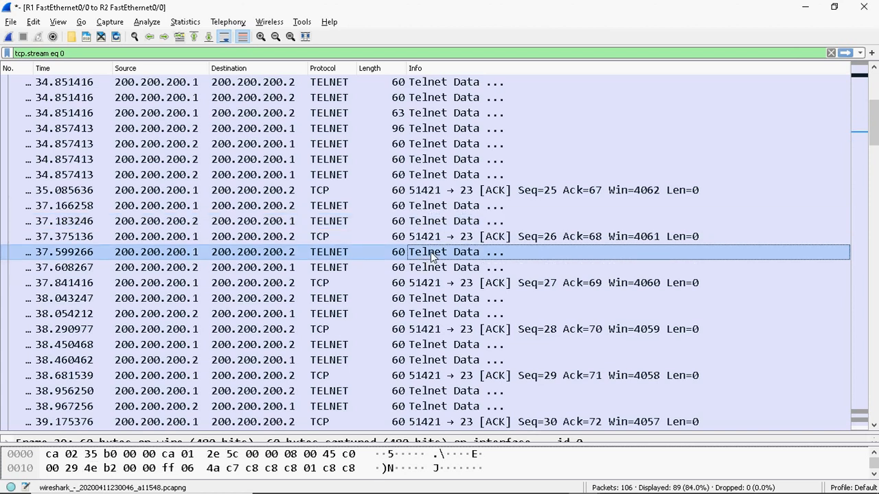
double_click(256, 253)
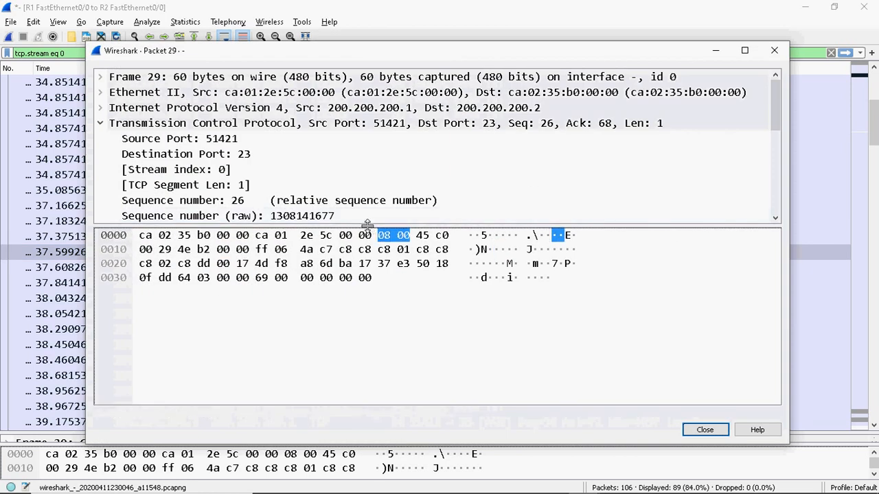
drag(353, 289, 351, 452)
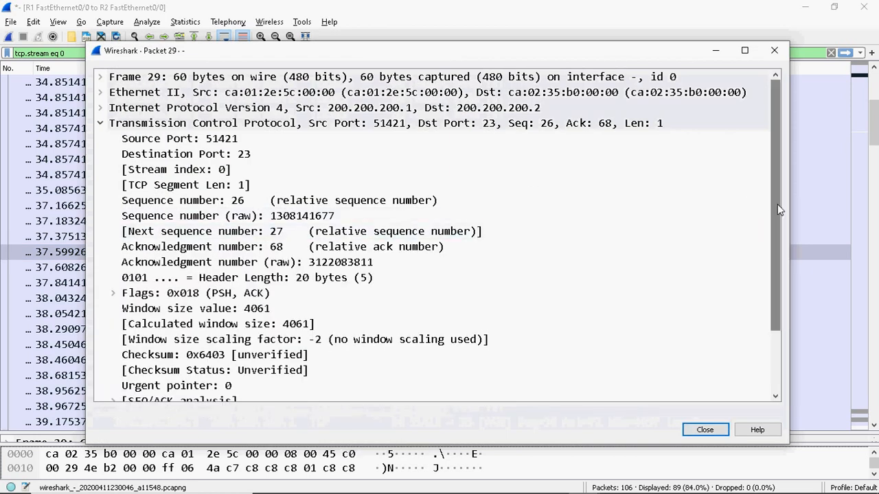
drag(778, 204, 768, 340)
click(182, 387)
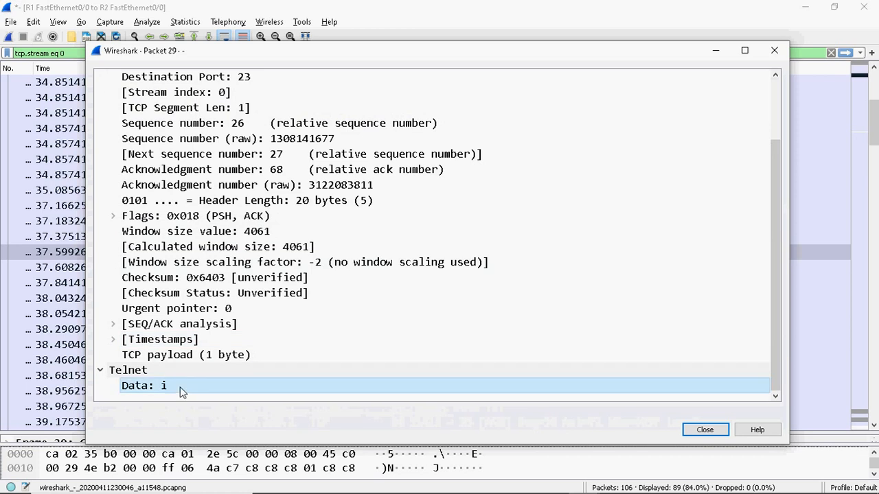
click(775, 50)
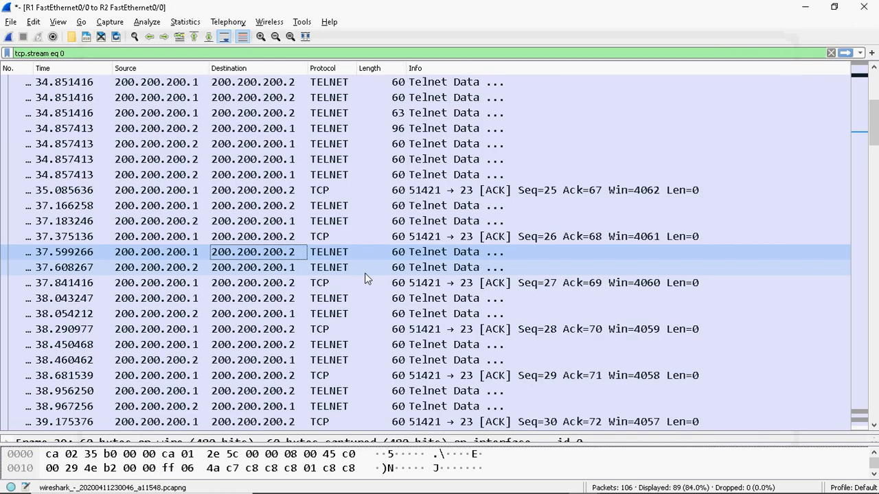
Open packet 30 to check its Telnet data 'i', then close its details
double_click(359, 267)
click(390, 255)
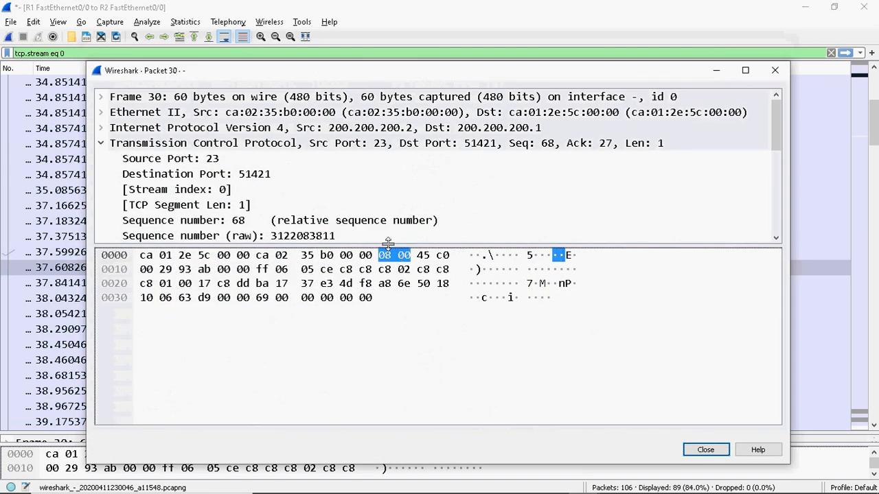
drag(388, 245, 388, 420)
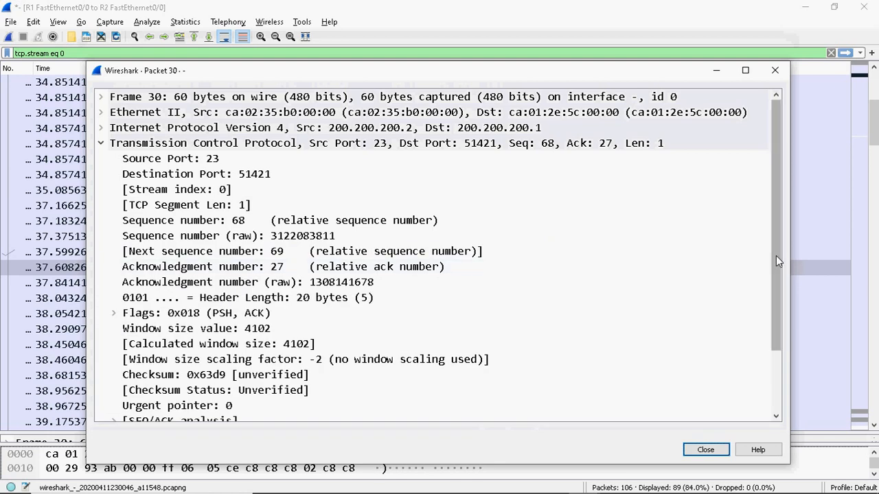
drag(776, 255, 772, 384)
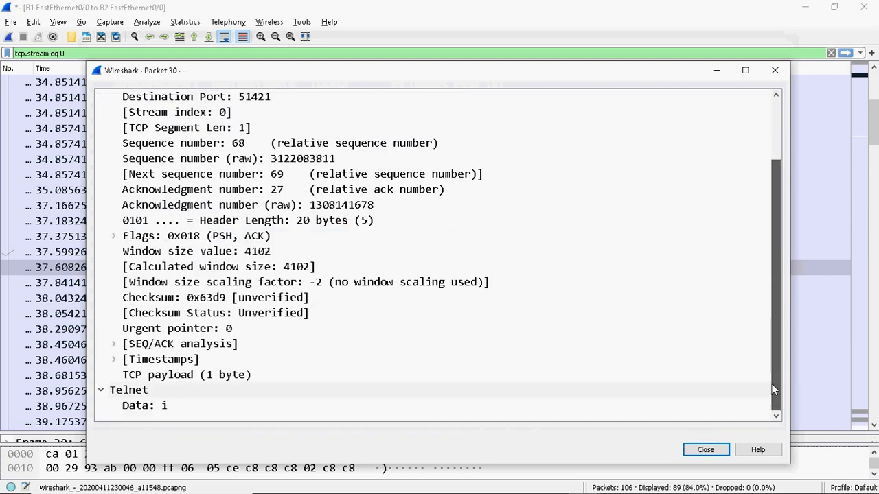
click(774, 70)
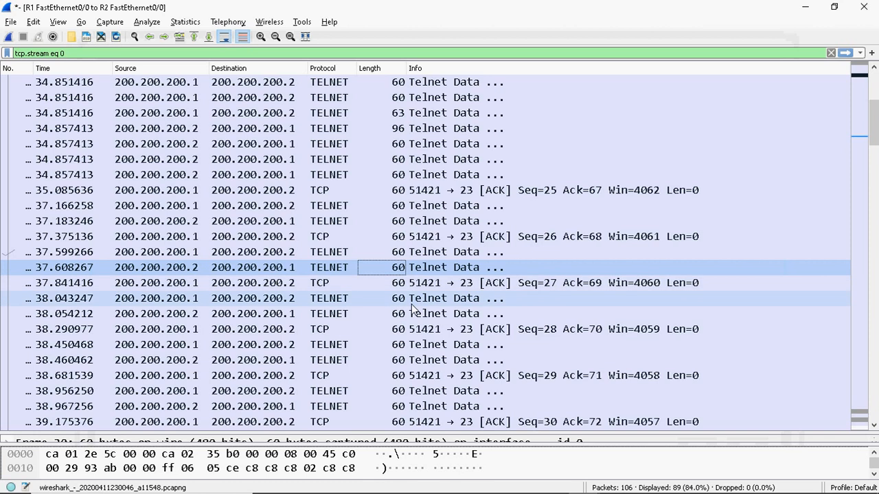
Open packet 33 to check its Telnet data 's', then close its details
double_click(414, 317)
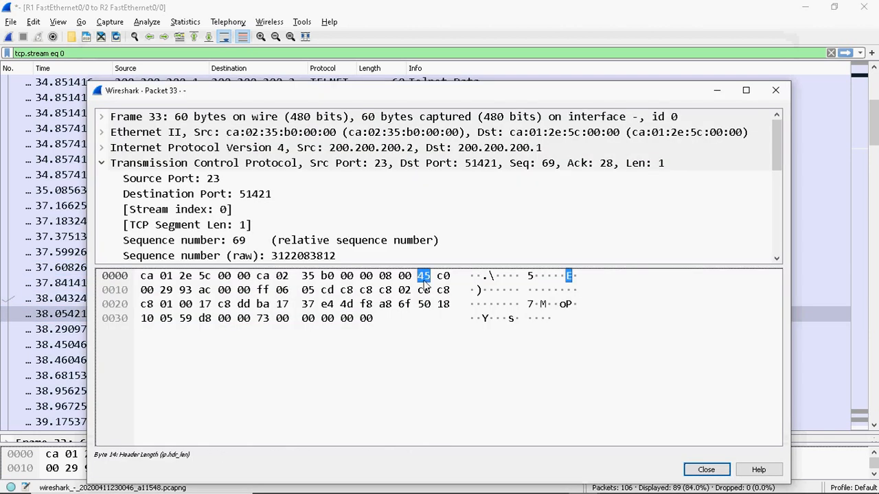
drag(413, 265, 418, 441)
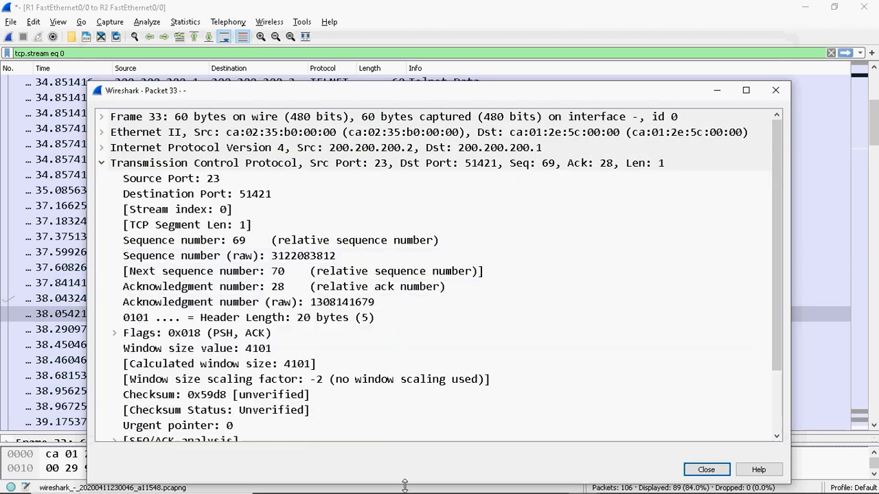
scroll(775, 326, down, 2)
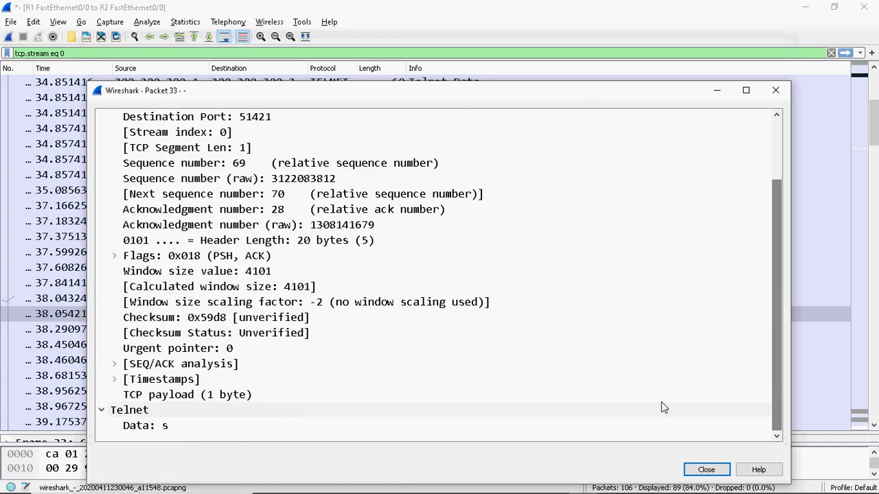
click(776, 92)
Scroll the packet list down to the last packets at 55.49 s showing the FIN, PSH, ACK teardown
scroll(446, 230, down, 3)
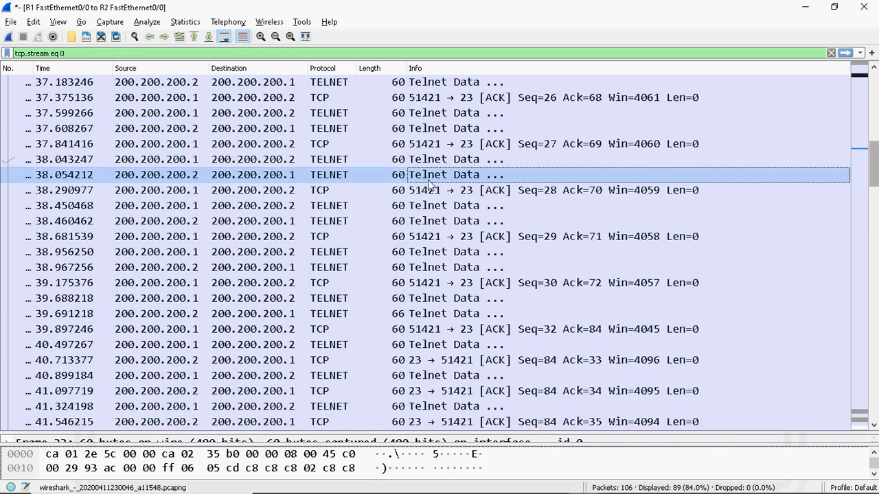
scroll(862, 239, down, 4)
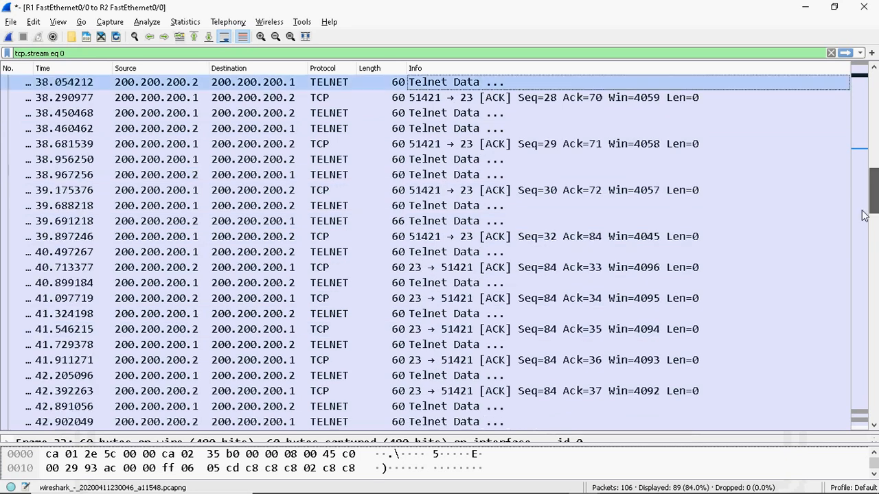
scroll(862, 239, down, 4)
scroll(850, 288, down, 7)
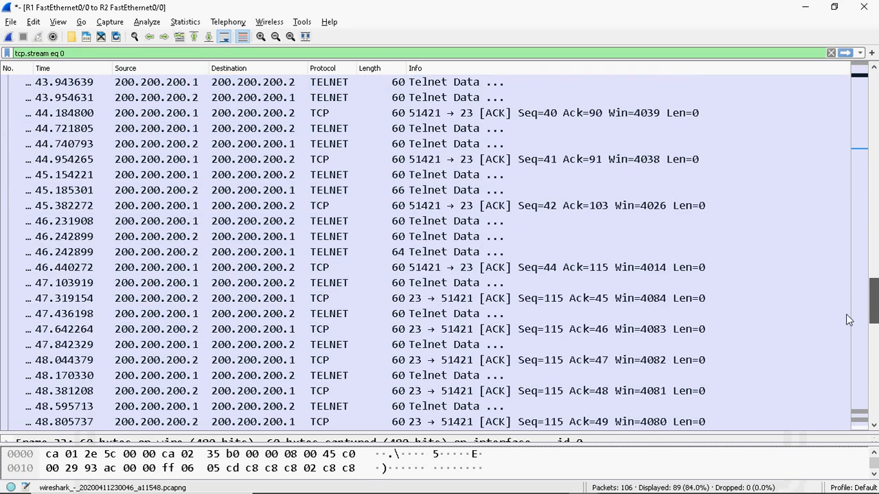
scroll(839, 379, down, 3)
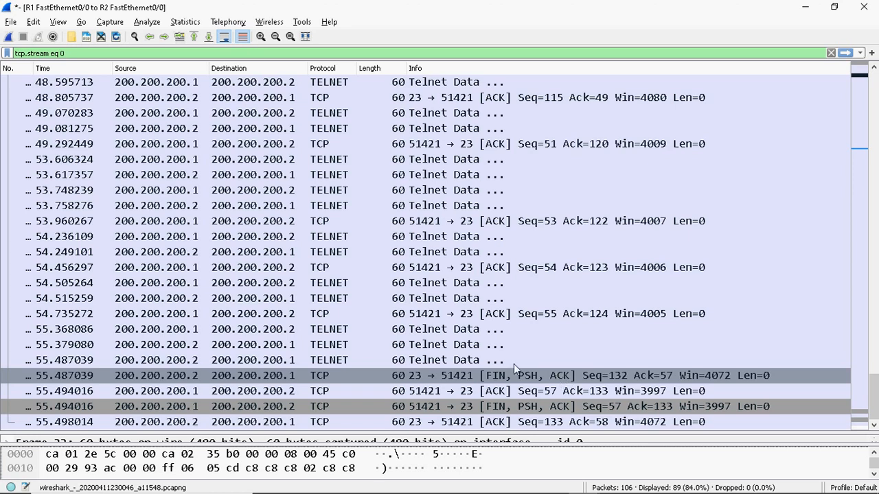
Inspect the FIN packets from 200.200.200.2 and 200.200.200.1 with their ACKs, then return to the SYN handshake
click(179, 394)
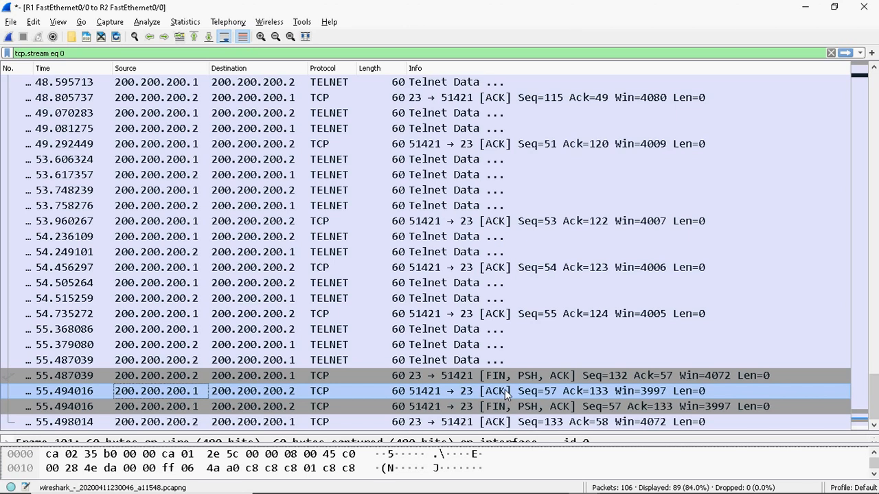
click(616, 377)
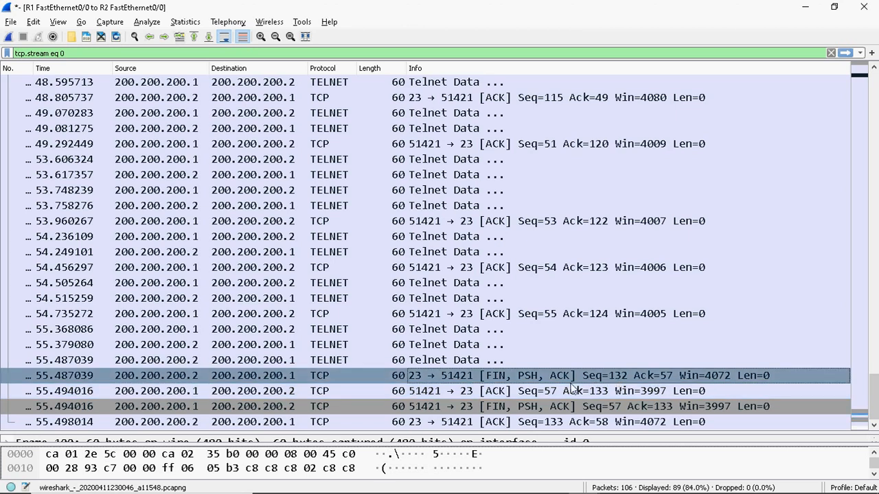
click(600, 390)
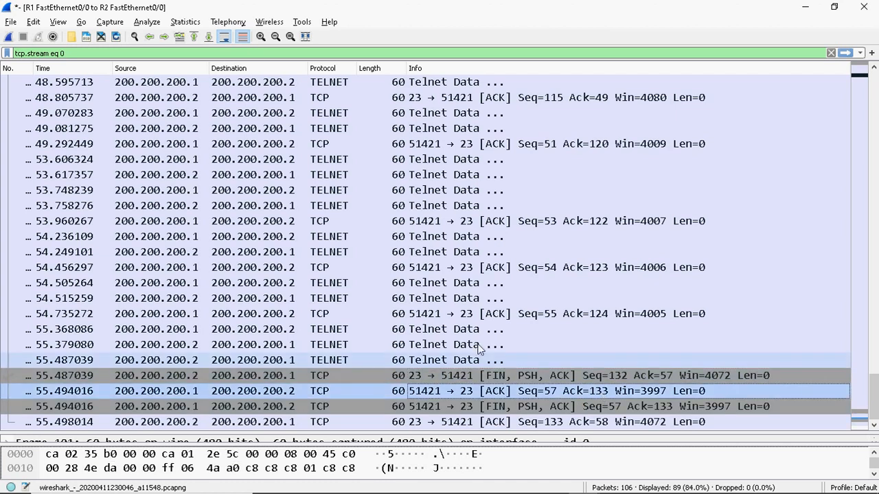
click(190, 406)
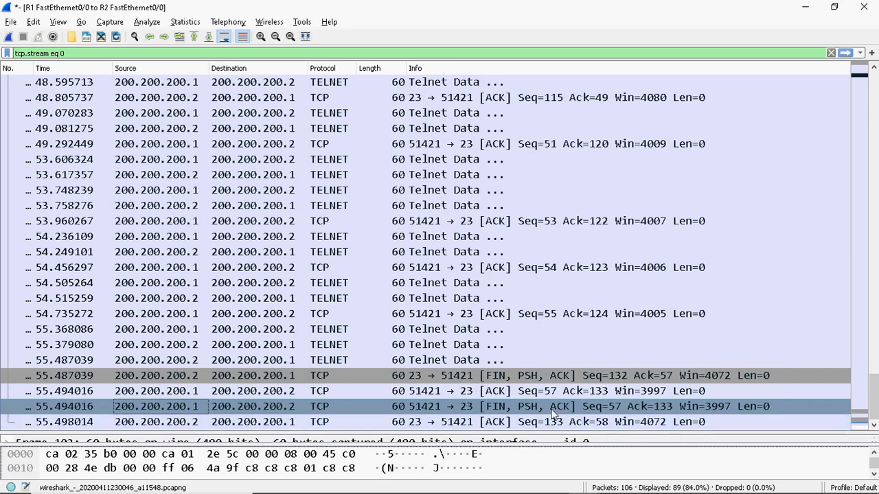
click(498, 422)
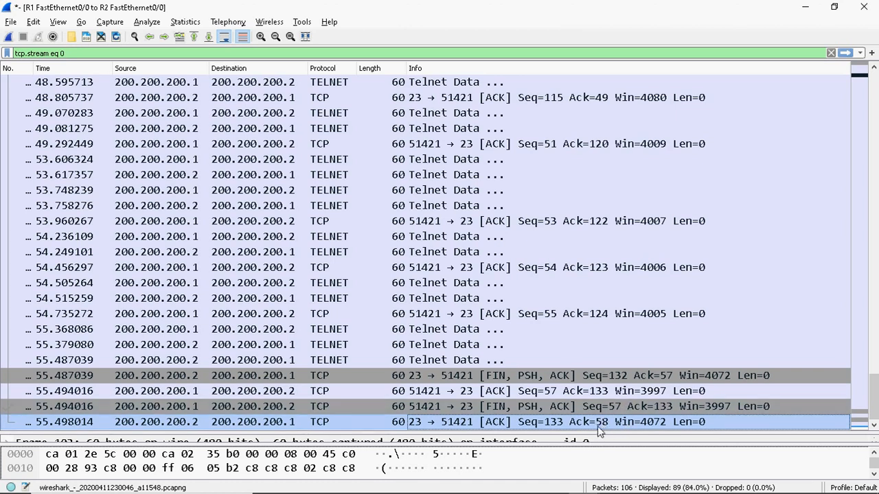
drag(873, 415, 874, 103)
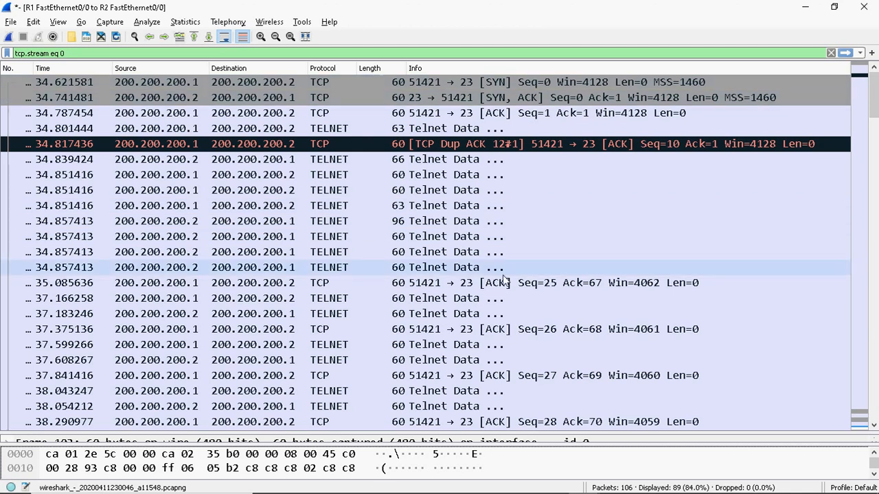
Jump to the bottom of the packet list, ending with the final ACK at Seq=133 Ack=58
drag(873, 90, 869, 412)
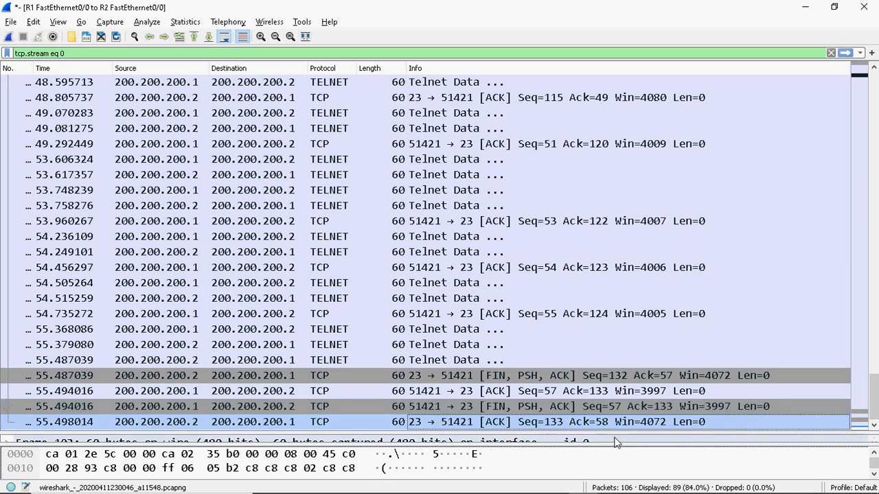
Minimize Wireshark to reveal the GNS3 telnet lab with R1 and R2 on 200.200.200.0/30
click(809, 6)
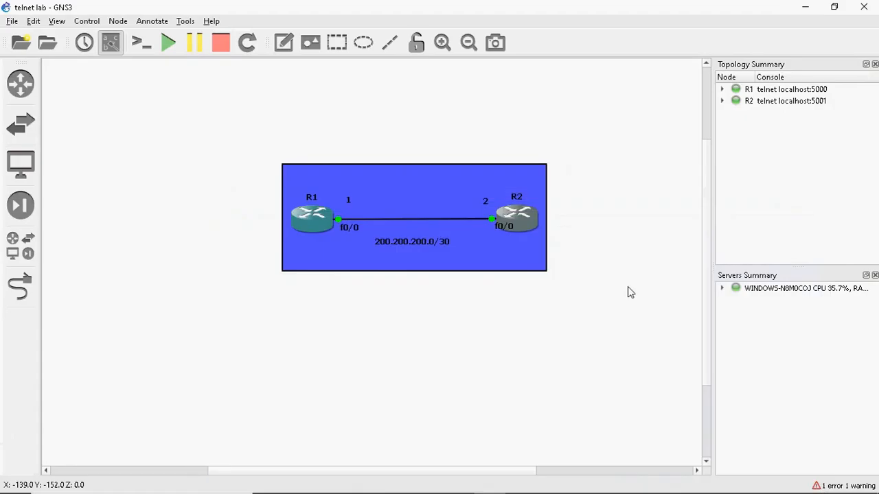